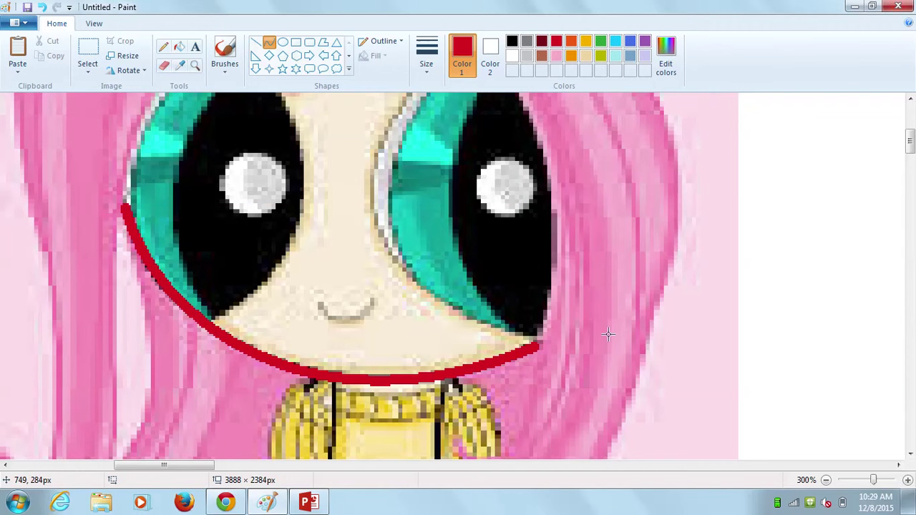
# - Trace the upper face edge with two red curves over the left and right eyes, meeting at the hairline's forehead notch
pyautogui.scroll(2, 910, 143)
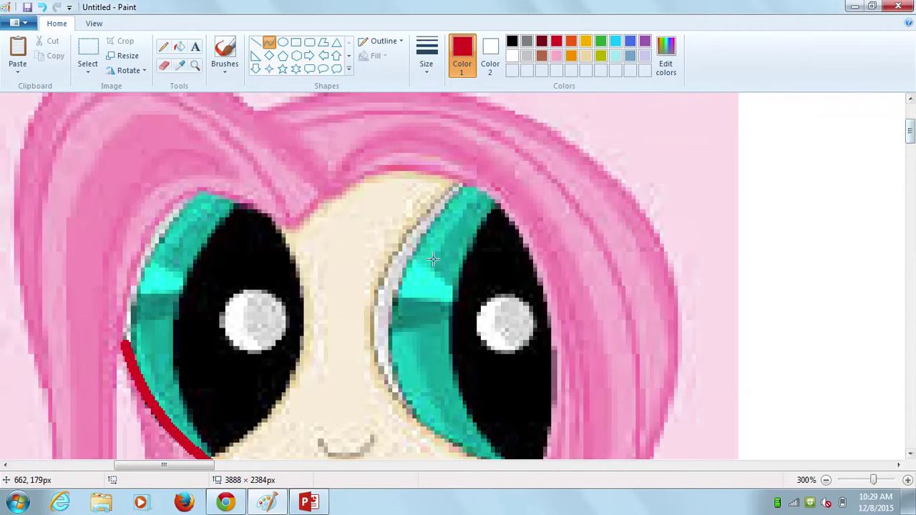
pyautogui.moveTo(122, 345)
pyautogui.mouseDown()
pyautogui.moveTo(225, 205)
pyautogui.moveTo(276, 208)
pyautogui.moveTo(286, 226)
pyautogui.mouseUp()
pyautogui.moveTo(211, 286)
pyautogui.mouseDown()
pyautogui.moveTo(148, 280)
pyautogui.moveTo(129, 236)
pyautogui.moveTo(158, 125)
pyautogui.mouseUp()
pyautogui.moveTo(288, 227); pyautogui.dragTo(535, 272)
pyautogui.moveTo(422, 223); pyautogui.dragTo(345, 164)
pyautogui.moveTo(431, 123); pyautogui.dragTo(489, 113)
pyautogui.click(821, 126)
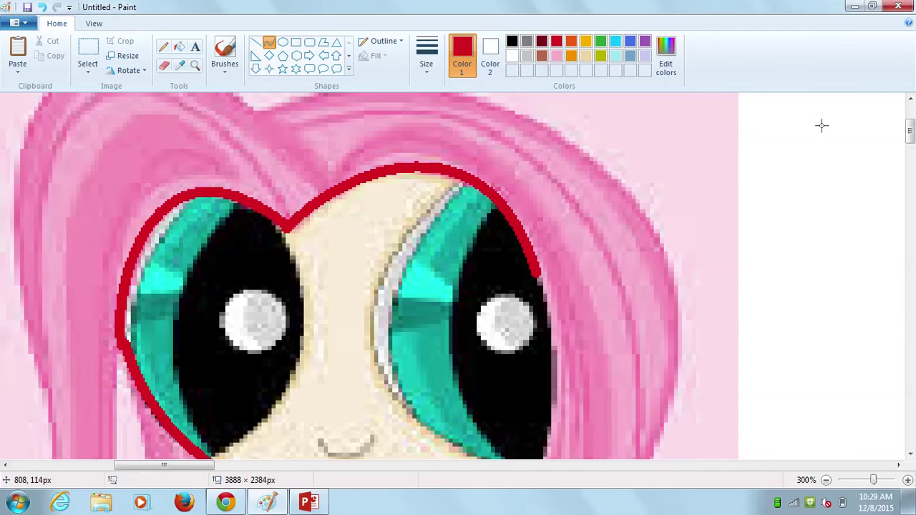
# - Trace the face's right edge with a red curve running past the right eye and cheek down to the sleeve
pyautogui.moveTo(914, 139); pyautogui.dragTo(914, 151)
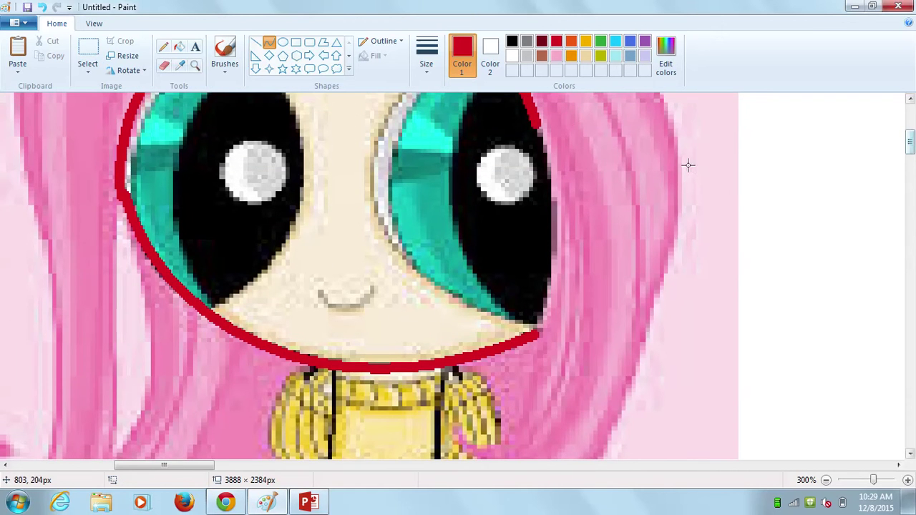
pyautogui.moveTo(530, 129); pyautogui.dragTo(535, 377)
pyautogui.click(693, 194)
pyautogui.scroll(-5, 734, 227)
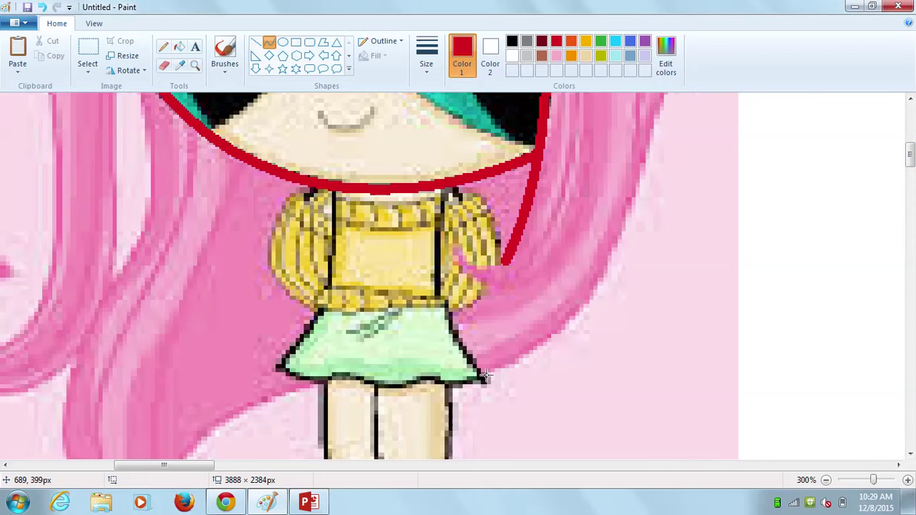
# - Trace the lower outer edge of the right hair from the skirt's corner upward with a curve about 88 × 133 px
pyautogui.moveTo(483, 372); pyautogui.dragTo(662, 106)
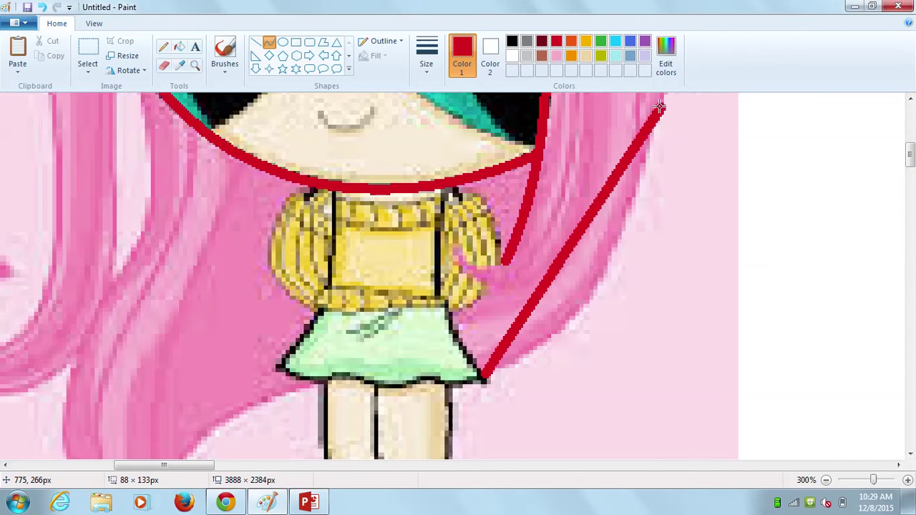
pyautogui.moveTo(572, 257); pyautogui.dragTo(561, 334)
pyautogui.click(617, 282)
pyautogui.click(768, 248)
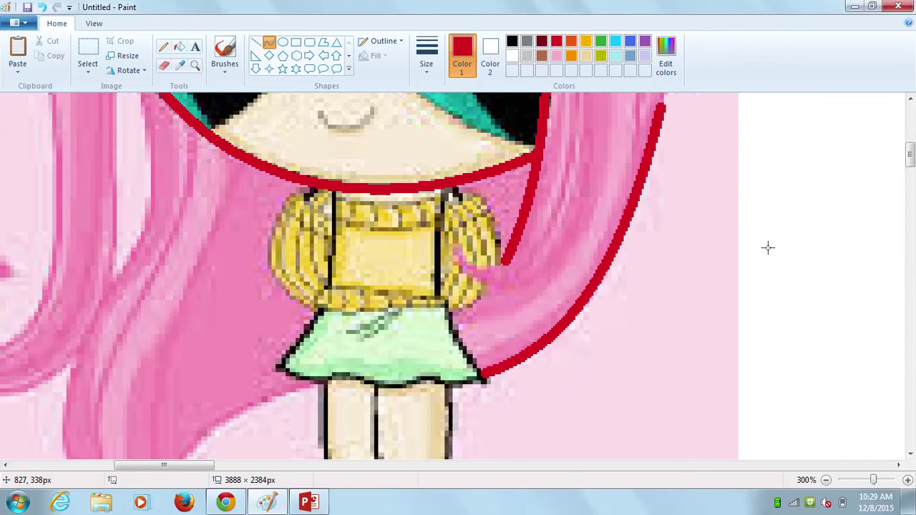
# - Continue the red outline up the right hair's outer side and around its upper bulge beside the head
pyautogui.moveTo(912, 143); pyautogui.dragTo(911, 122)
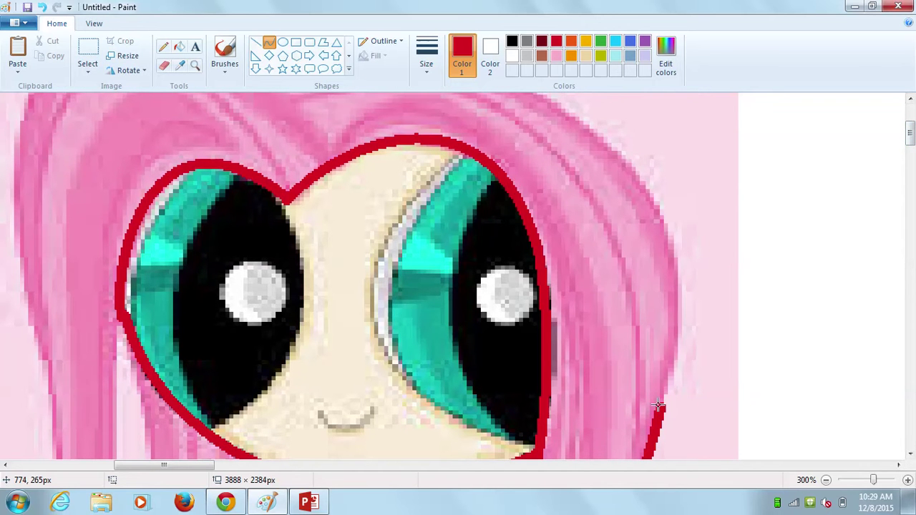
pyautogui.moveTo(659, 406); pyautogui.dragTo(560, 111)
pyautogui.moveTo(616, 271); pyautogui.dragTo(690, 259)
pyautogui.moveTo(689, 188); pyautogui.dragTo(682, 184)
pyautogui.click(857, 246)
# - Trace the top of the hair from the right bulge to the parting with a curve about 150 × 37 px
pyautogui.moveTo(913, 137); pyautogui.dragTo(912, 135)
pyautogui.moveTo(560, 186); pyautogui.dragTo(255, 159)
pyautogui.click(428, 144)
pyautogui.moveTo(428, 143); pyautogui.dragTo(364, 113)
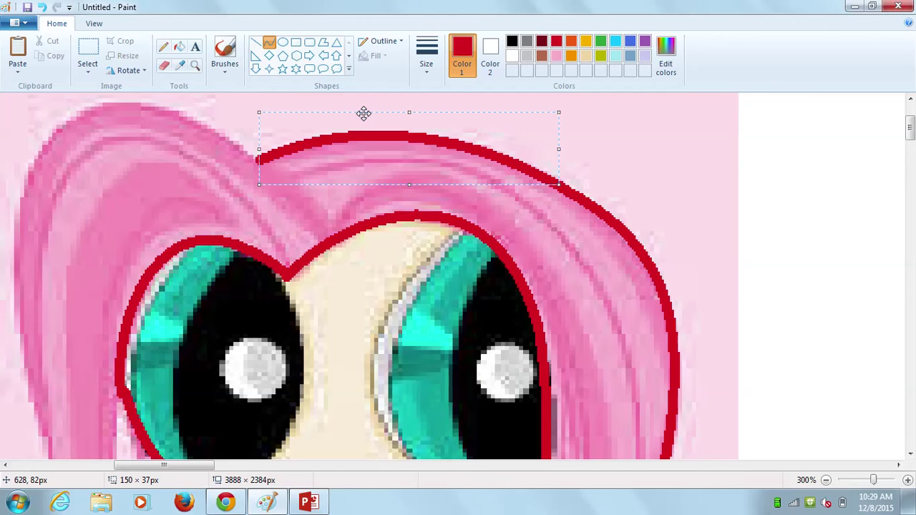
pyautogui.click(547, 208)
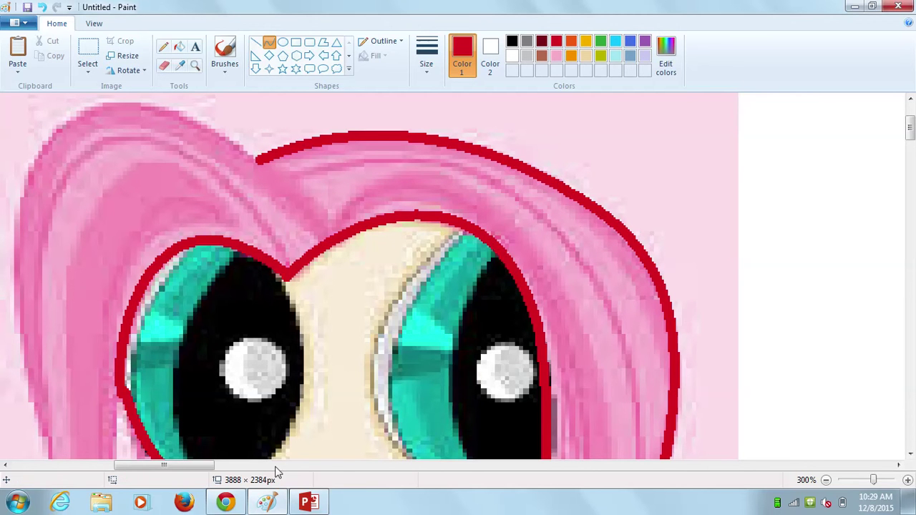
# - Trace the left hair lobe with red curves from the parting over its top and down its outer side
pyautogui.moveTo(203, 467); pyautogui.dragTo(182, 465)
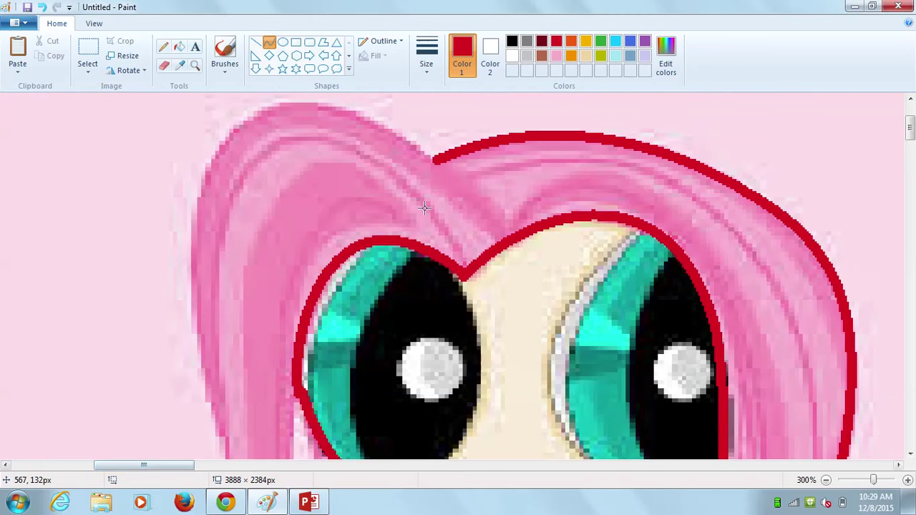
pyautogui.moveTo(434, 165); pyautogui.dragTo(356, 106)
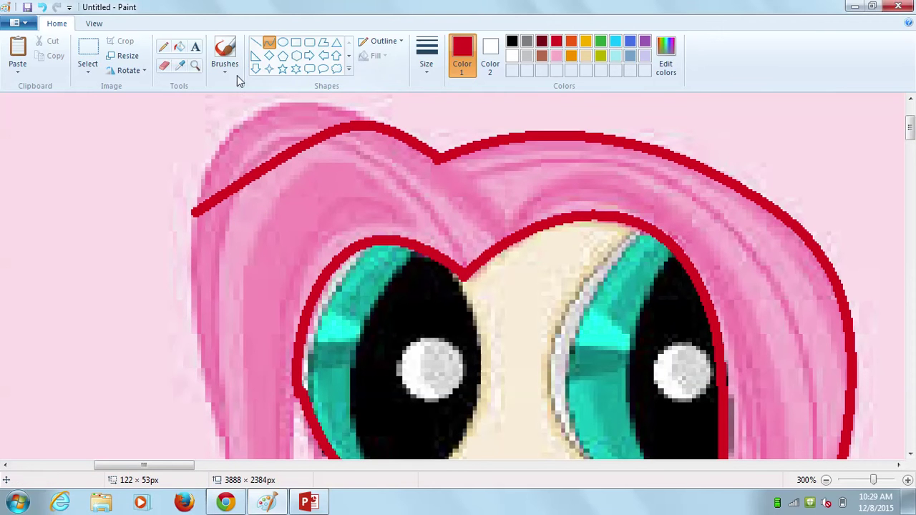
pyautogui.moveTo(263, 108); pyautogui.dragTo(254, 99)
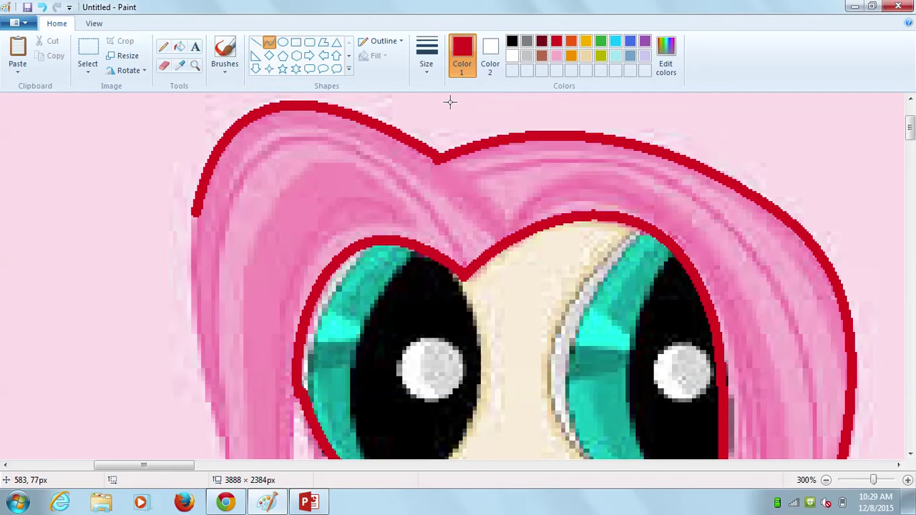
pyautogui.moveTo(914, 125)
pyautogui.mouseDown()
pyautogui.moveTo(913, 154)
pyautogui.moveTo(913, 132)
pyautogui.mouseUp()
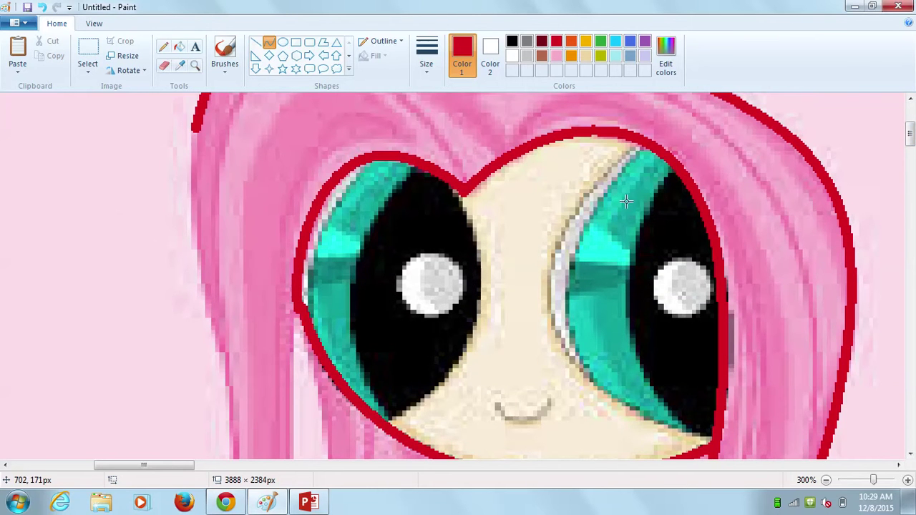
pyautogui.moveTo(195, 128); pyautogui.dragTo(192, 235)
pyautogui.click(192, 235)
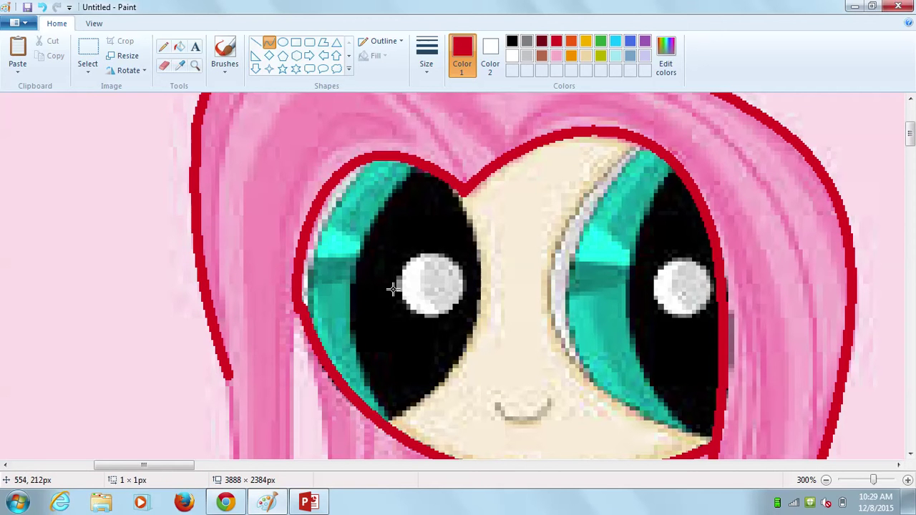
# - Trace the left strand's outer edge down around the inside of the curl to its tip and back over the curl's top
pyautogui.moveTo(909, 132); pyautogui.dragTo(909, 152)
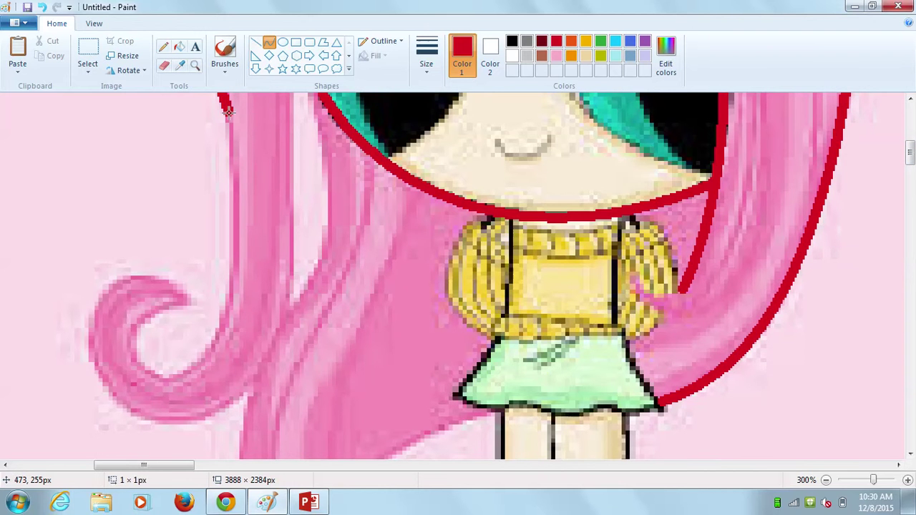
pyautogui.moveTo(227, 112)
pyautogui.mouseDown()
pyautogui.moveTo(201, 261)
pyautogui.moveTo(137, 363)
pyautogui.moveTo(242, 278)
pyautogui.mouseUp()
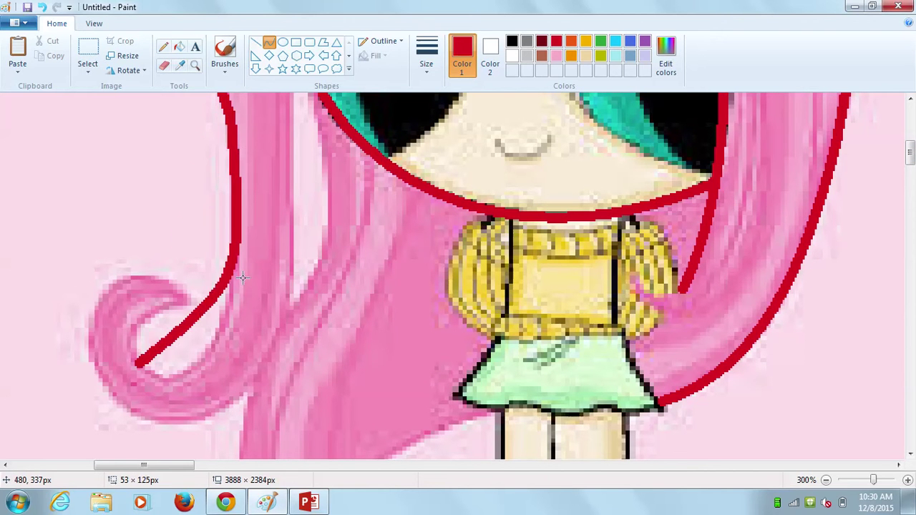
pyautogui.moveTo(231, 329); pyautogui.dragTo(221, 419)
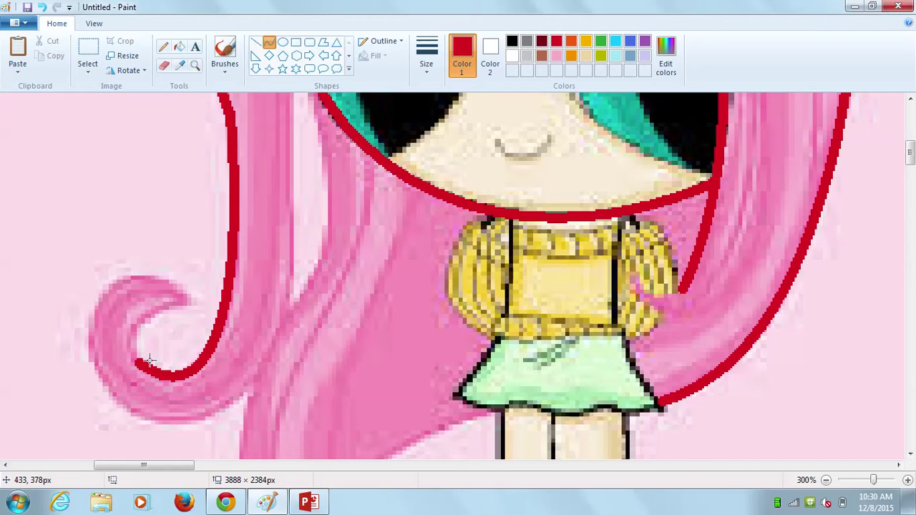
pyautogui.moveTo(136, 358)
pyautogui.mouseDown()
pyautogui.moveTo(189, 297)
pyautogui.moveTo(133, 330)
pyautogui.mouseUp()
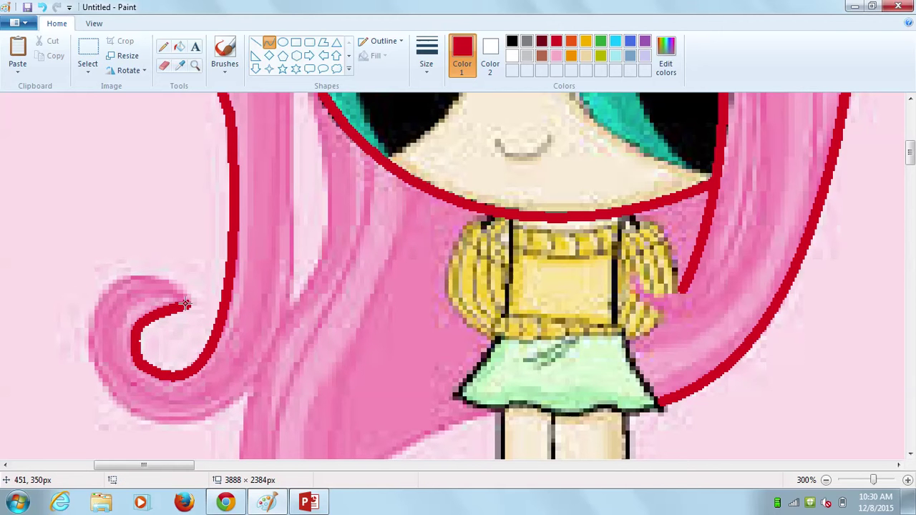
pyautogui.moveTo(185, 304)
pyautogui.mouseDown()
pyautogui.moveTo(113, 369)
pyautogui.moveTo(87, 370)
pyautogui.moveTo(163, 261)
pyautogui.moveTo(71, 272)
pyautogui.moveTo(80, 260)
pyautogui.moveTo(74, 276)
pyautogui.mouseUp()
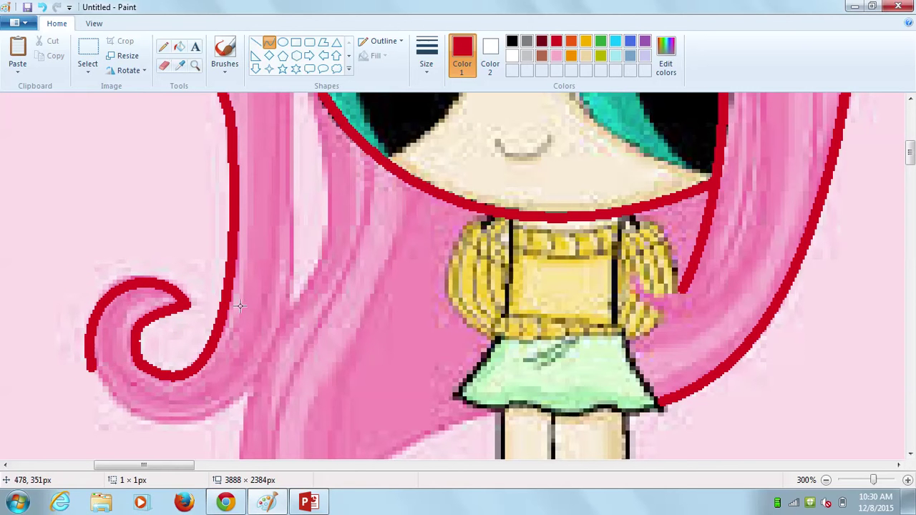
# - Trace the curl's underside with a red curve from its outer edge up to the left strand's inner edge
pyautogui.moveTo(91, 369); pyautogui.dragTo(290, 250)
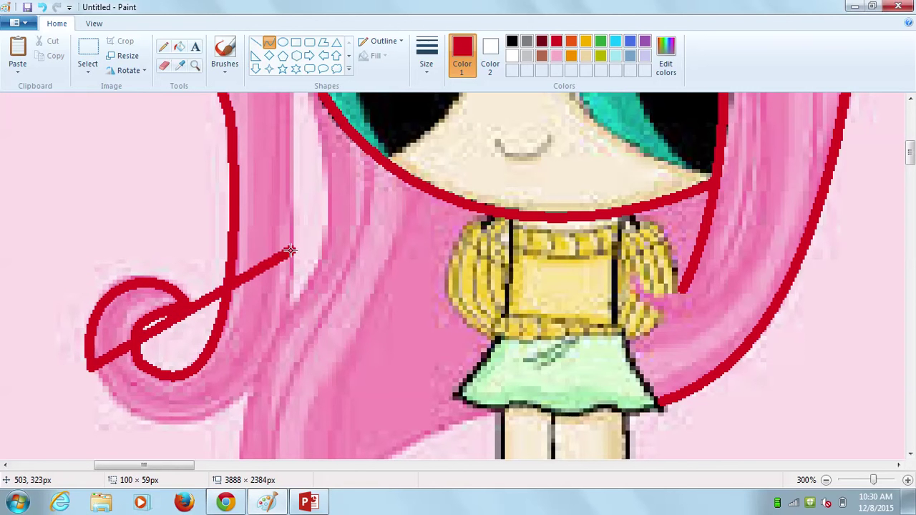
pyautogui.moveTo(192, 432); pyautogui.dragTo(143, 461)
pyautogui.moveTo(143, 465)
pyautogui.mouseDown()
pyautogui.moveTo(244, 465)
pyautogui.moveTo(171, 469)
pyautogui.mouseUp()
pyautogui.moveTo(187, 364)
pyautogui.mouseDown()
pyautogui.moveTo(155, 362)
pyautogui.moveTo(209, 424)
pyautogui.moveTo(219, 458)
pyautogui.mouseUp()
pyautogui.click(333, 417)
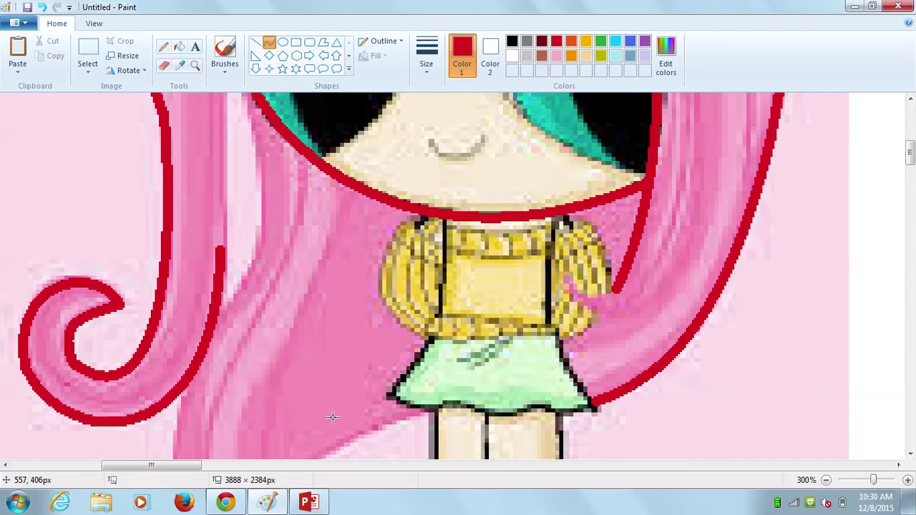
# - Extend the left strand's inner edge with a red curve up to the face outline beside the left eye
pyautogui.moveTo(909, 154); pyautogui.dragTo(910, 141)
pyautogui.moveTo(229, 422); pyautogui.dragTo(227, 223)
pyautogui.moveTo(221, 265); pyautogui.dragTo(229, 267)
pyautogui.click(323, 293)
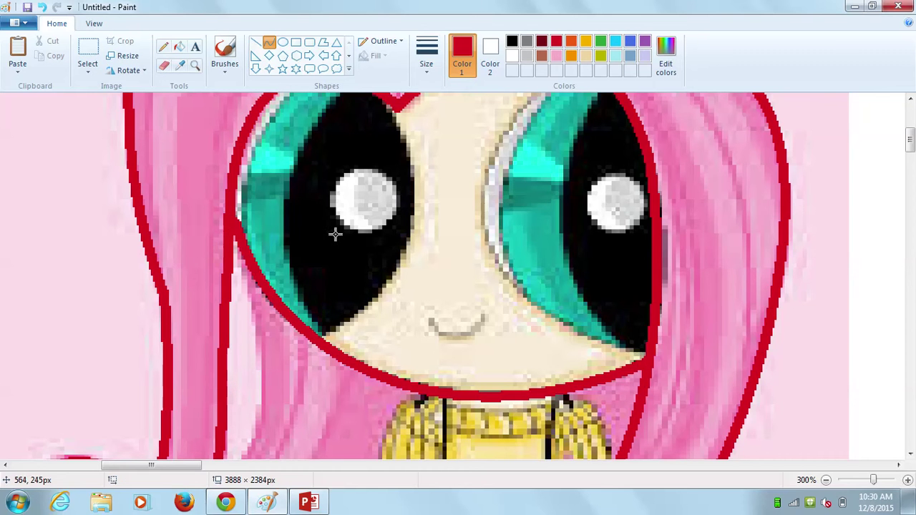
pyautogui.click(194, 65)
pyautogui.rightClick(262, 219)
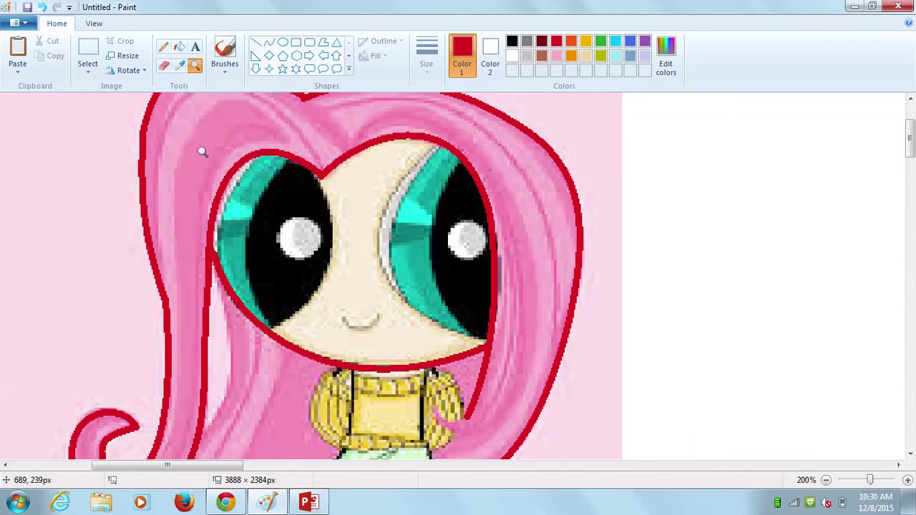
pyautogui.click(281, 111)
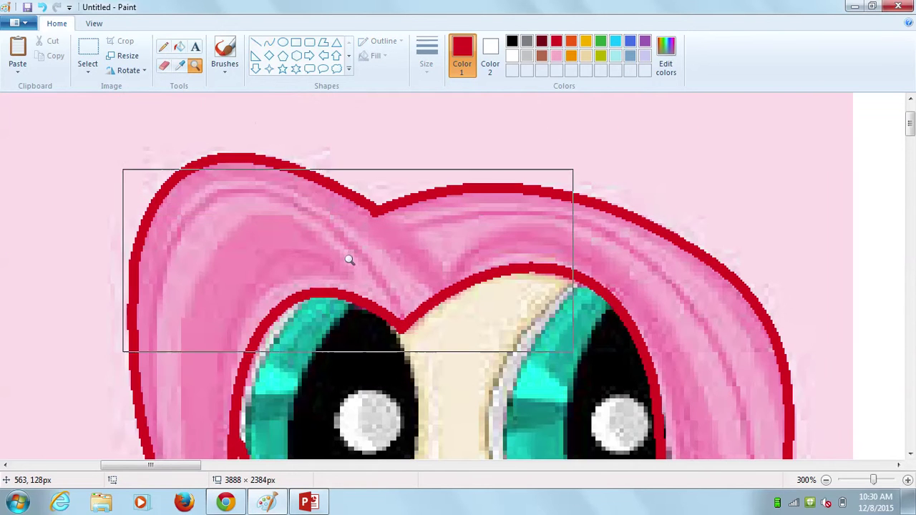
pyautogui.click(163, 47)
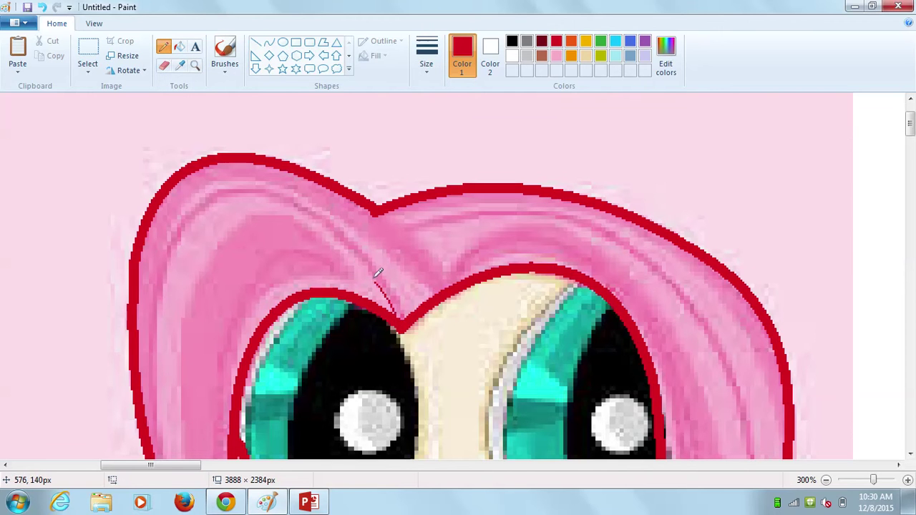
pyautogui.click(43, 7)
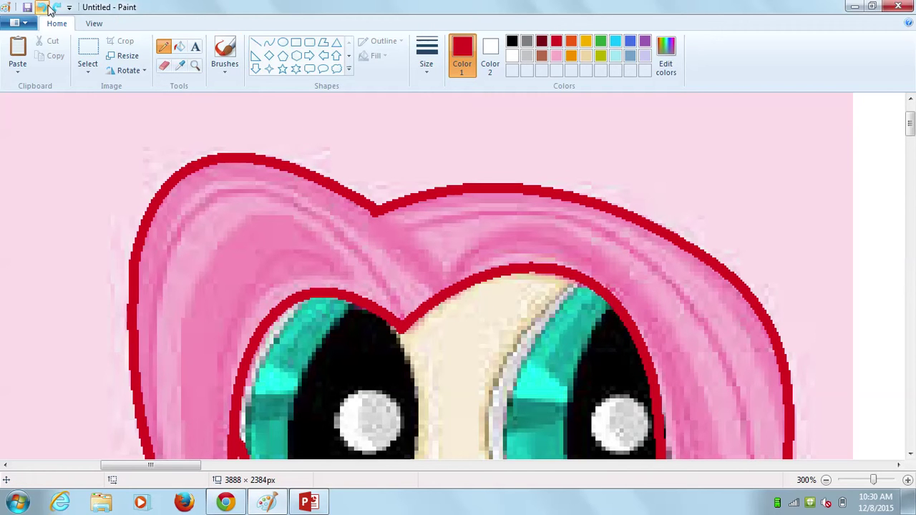
# - Trace the smiling mouth with a thinner red curve about 26 × 15 px
pyautogui.moveTo(910, 132)
pyautogui.mouseDown()
pyautogui.moveTo(910, 158)
pyautogui.moveTo(910, 147)
pyautogui.mouseUp()
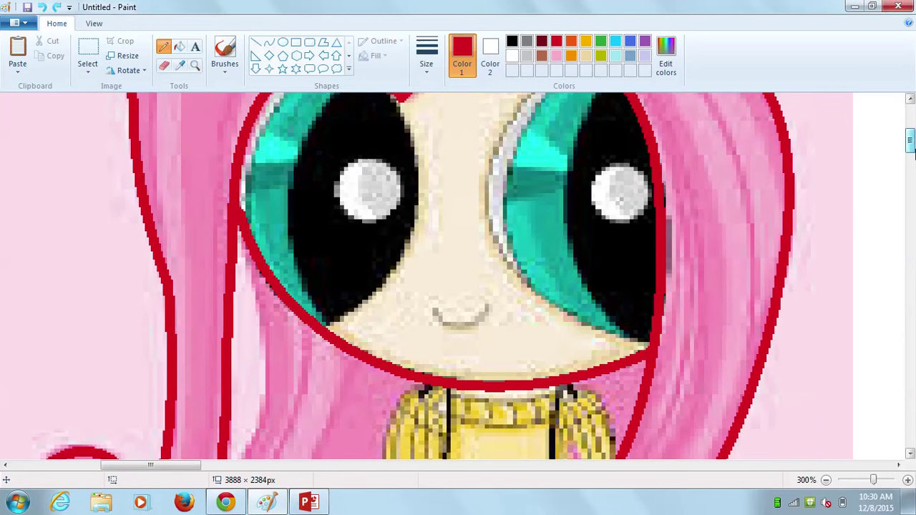
pyautogui.click(268, 43)
pyautogui.click(428, 70)
pyautogui.click(420, 118)
pyautogui.moveTo(432, 308)
pyautogui.mouseDown()
pyautogui.moveTo(488, 307)
pyautogui.moveTo(435, 323)
pyautogui.moveTo(443, 332)
pyautogui.moveTo(477, 317)
pyautogui.mouseUp()
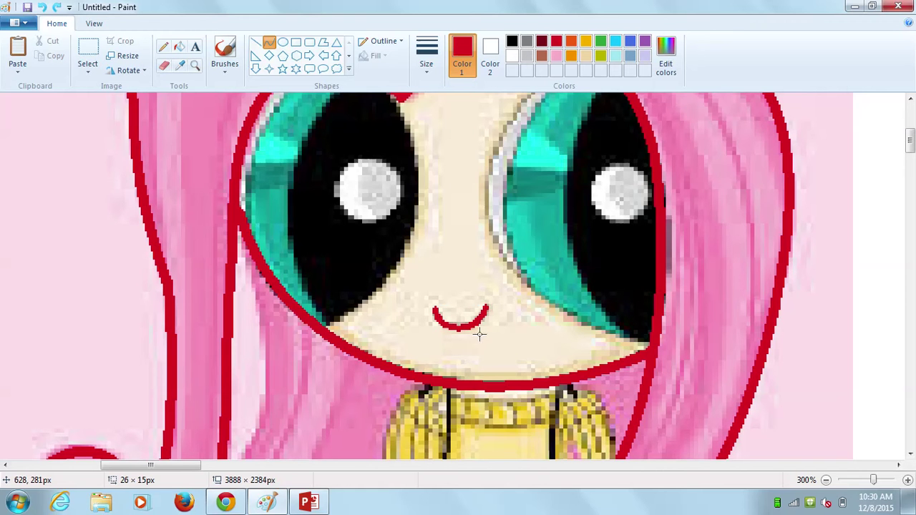
# - Trace the right eye's inner edge with thin red curves from the upper face outline down to its lower corner
pyautogui.scroll(3, 781, 174)
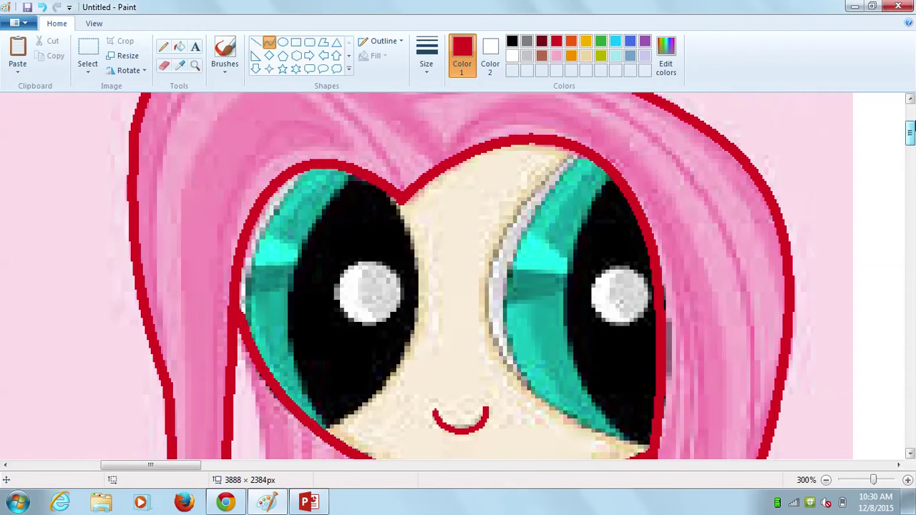
pyautogui.moveTo(573, 174)
pyautogui.mouseDown()
pyautogui.moveTo(587, 384)
pyautogui.moveTo(575, 453)
pyautogui.moveTo(622, 454)
pyautogui.moveTo(623, 461)
pyautogui.moveTo(456, 254)
pyautogui.moveTo(450, 415)
pyautogui.mouseUp()
pyautogui.moveTo(910, 131); pyautogui.dragTo(910, 146)
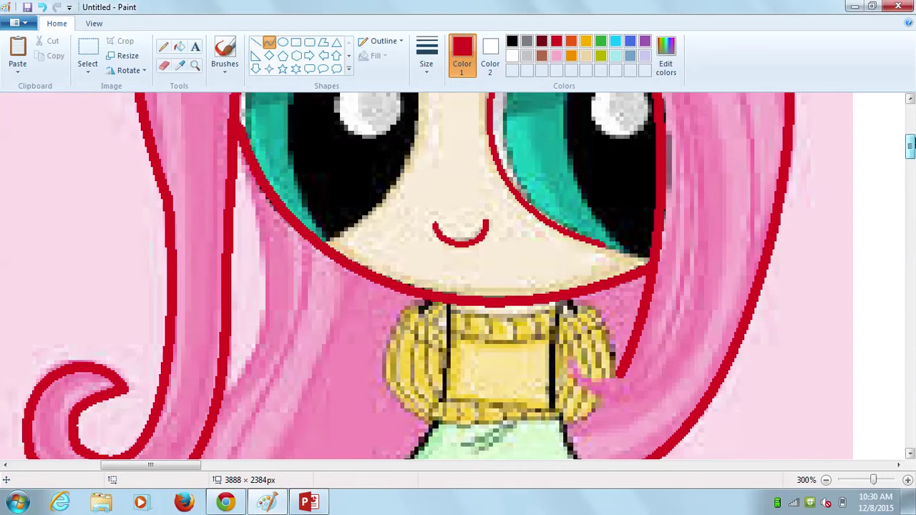
pyautogui.moveTo(603, 244); pyautogui.dragTo(631, 263)
pyautogui.click(645, 248)
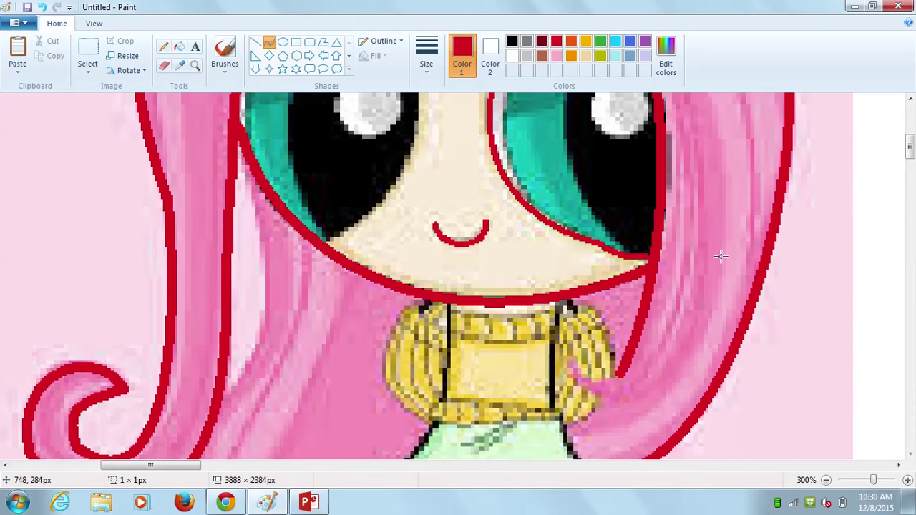
# - Trace the curved inner edge of the right eye's black pupil with a thin red curve from the upper outline to the lower corner
pyautogui.scroll(5, 913, 194)
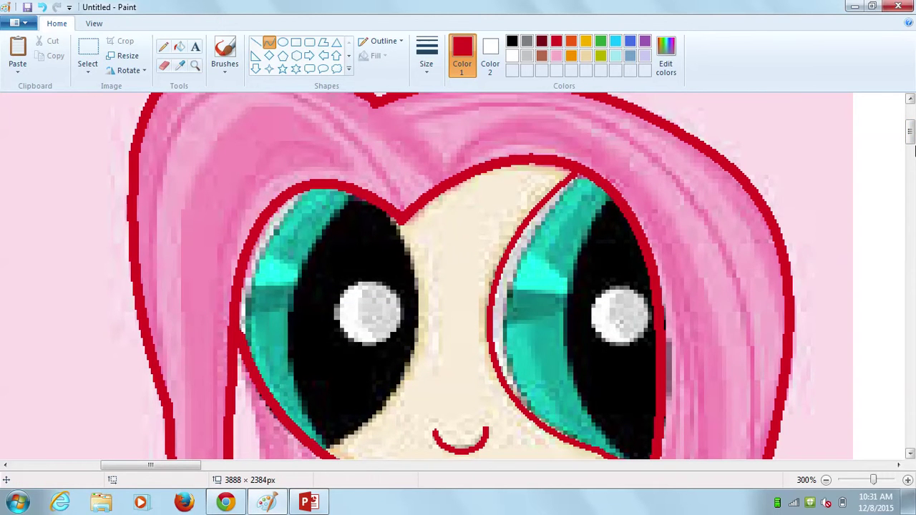
pyautogui.scroll(-5, 910, 222)
pyautogui.scroll(5, 910, 221)
pyautogui.moveTo(386, 4)
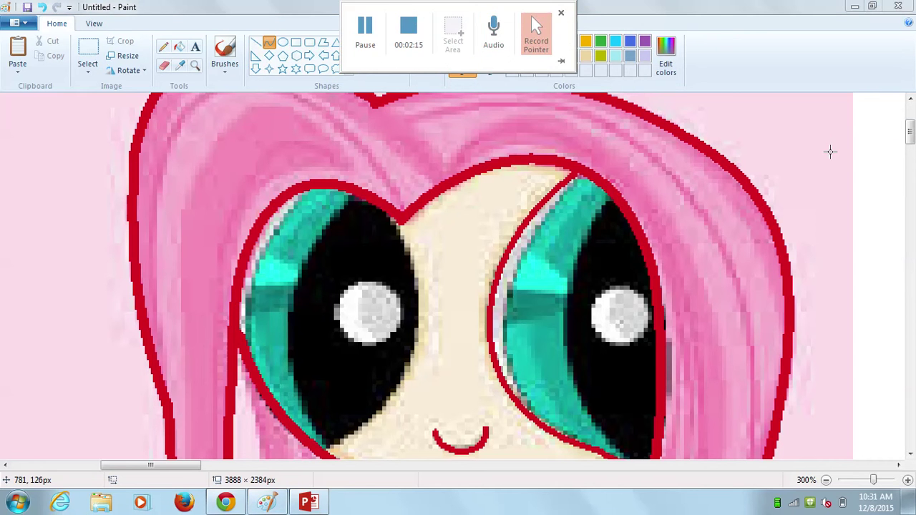
pyautogui.scroll(-4, 909, 140)
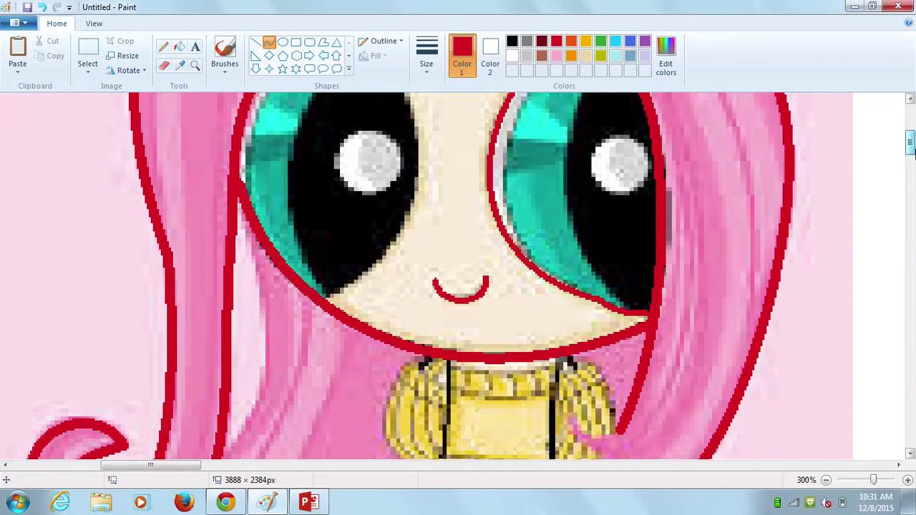
pyautogui.scroll(1, 869, 159)
pyautogui.moveTo(622, 356); pyautogui.dragTo(613, 86)
pyautogui.click(555, 261)
pyautogui.click(538, 162)
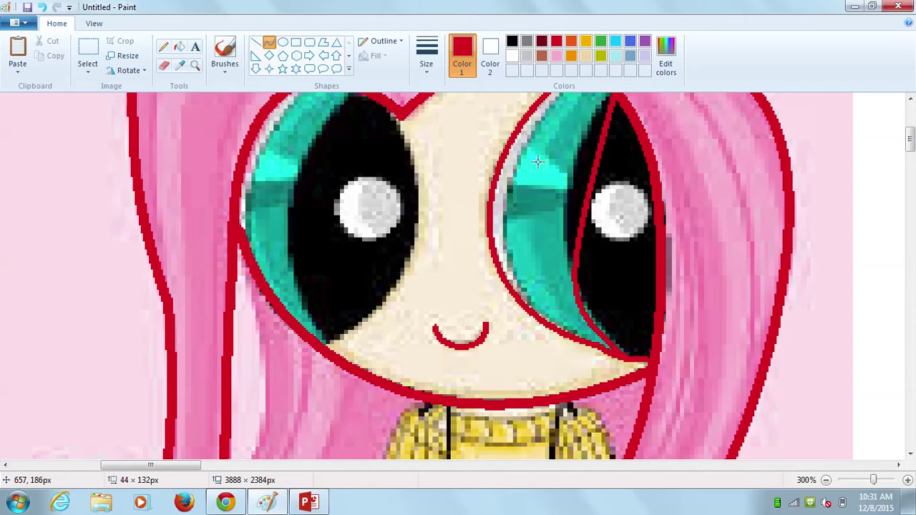
pyautogui.click(716, 200)
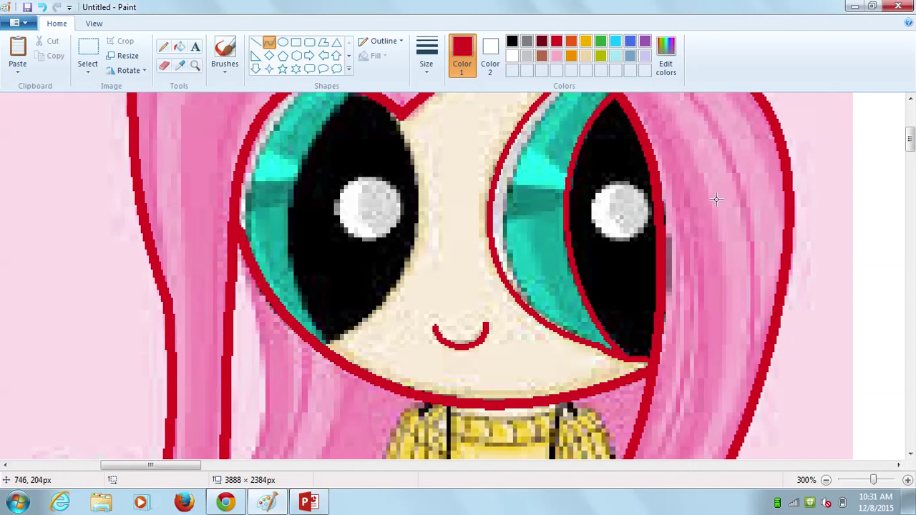
# - Outline the round white highlights in both pupils with red ellipses, making the left eye's ellipse about 33 × 31 px
pyautogui.click(282, 41)
pyautogui.moveTo(334, 185); pyautogui.dragTo(400, 244)
pyautogui.moveTo(363, 221); pyautogui.dragTo(365, 213)
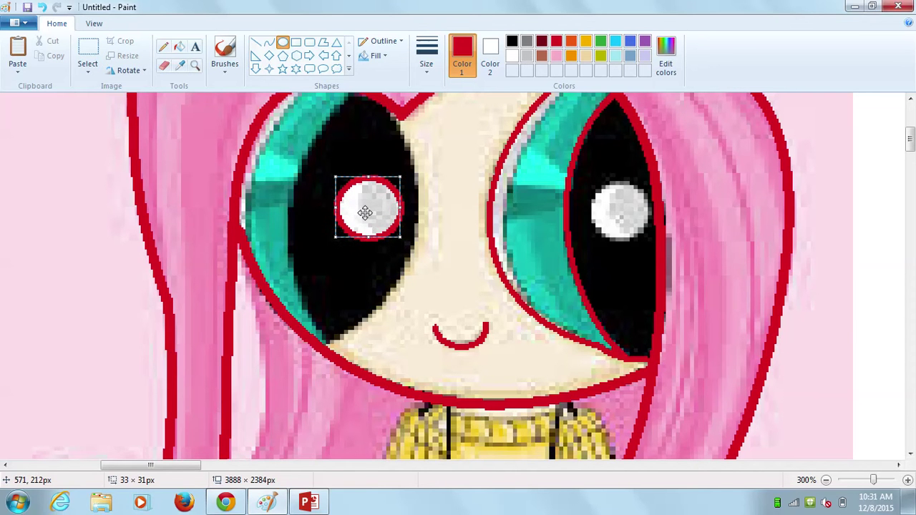
pyautogui.click(535, 178)
pyautogui.moveTo(614, 191); pyautogui.dragTo(647, 241)
pyautogui.moveTo(620, 210); pyautogui.dragTo(624, 207)
pyautogui.click(702, 213)
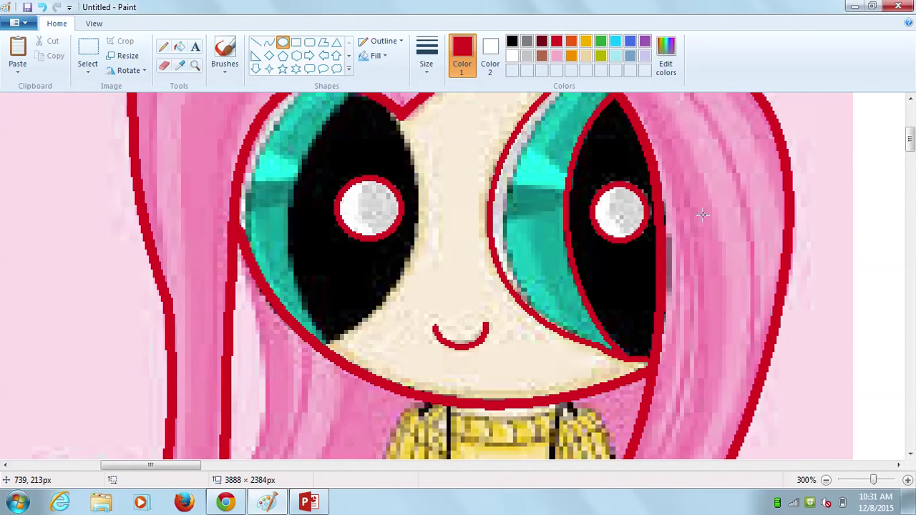
# - Trace the border between the white and the teal iris of the right eye with a thin red curve
pyautogui.click(266, 45)
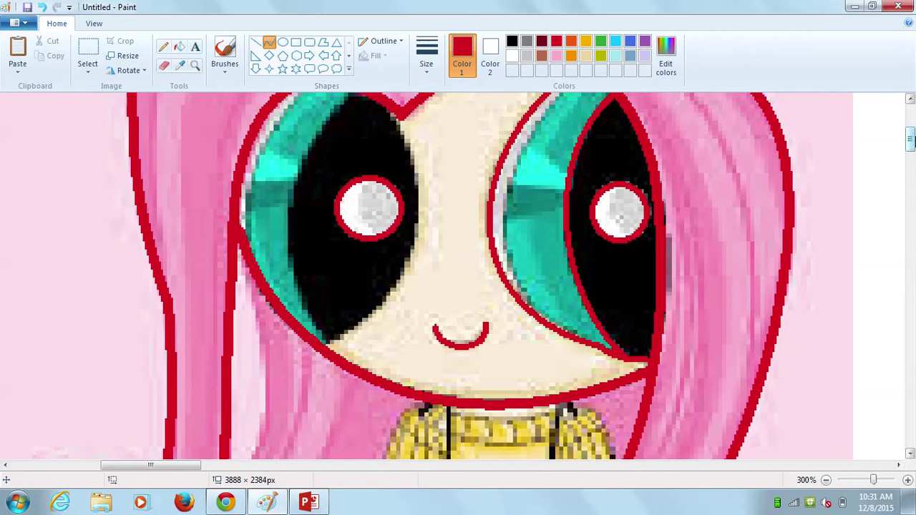
pyautogui.scroll(2, 909, 136)
pyautogui.scroll(1, 910, 136)
pyautogui.moveTo(531, 369)
pyautogui.mouseDown()
pyautogui.moveTo(530, 318)
pyautogui.moveTo(583, 135)
pyautogui.mouseUp()
pyautogui.click(468, 288)
pyautogui.moveTo(467, 287); pyautogui.dragTo(490, 298)
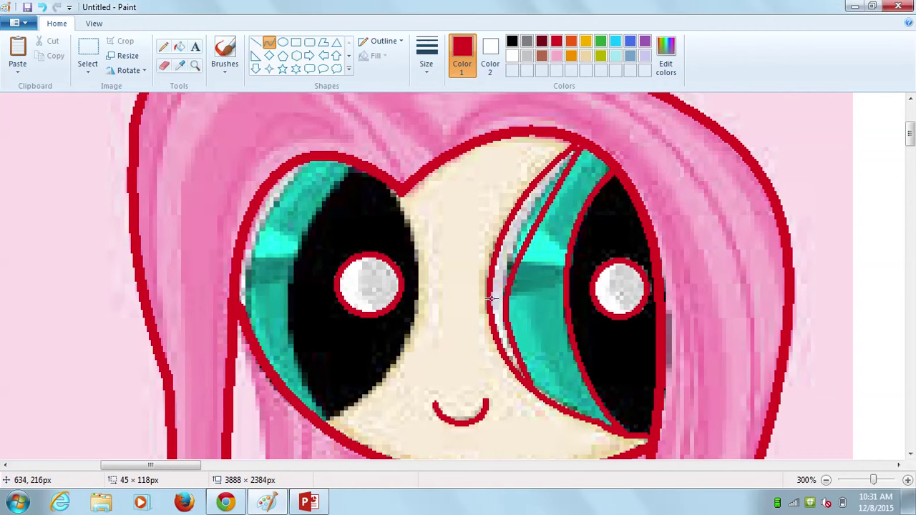
# - Draw three thin red dividing lines across the right iris along the edges of its light and dark teal bands
pyautogui.moveTo(494, 232); pyautogui.dragTo(562, 247)
pyautogui.click(609, 266)
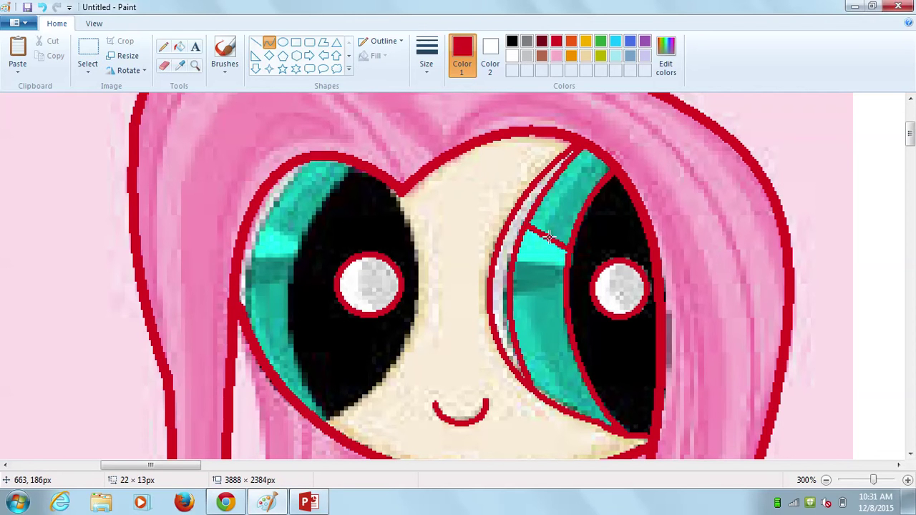
pyautogui.click(550, 237)
pyautogui.click(624, 277)
pyautogui.moveTo(515, 259); pyautogui.dragTo(564, 266)
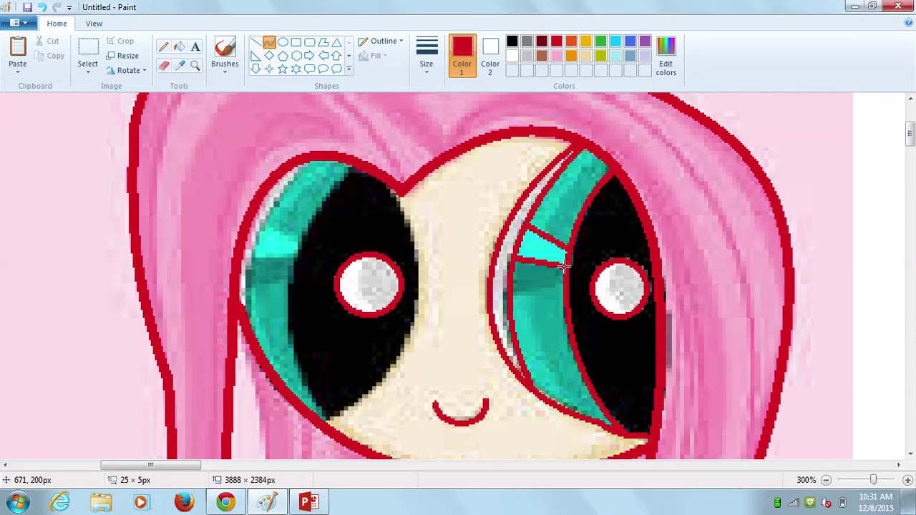
pyautogui.click(588, 269)
pyautogui.moveTo(511, 295); pyautogui.dragTo(564, 281)
pyautogui.click(547, 286)
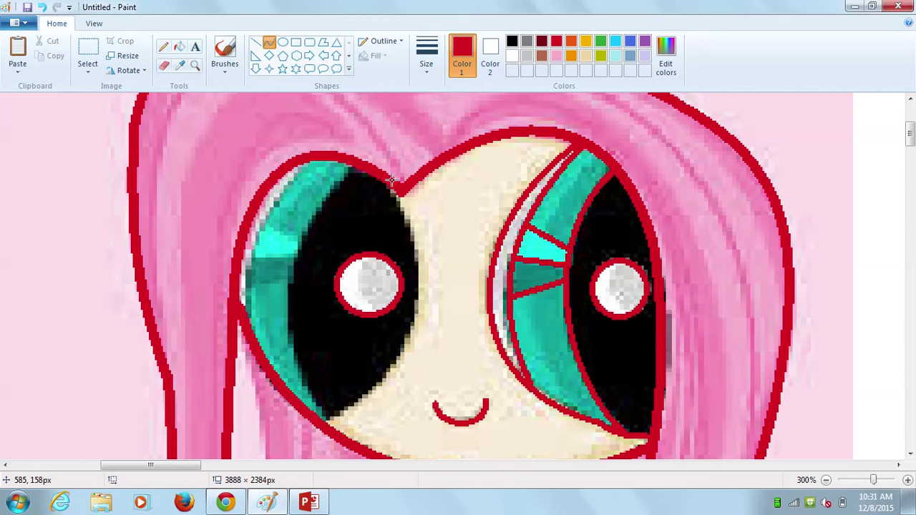
# - Trace both sides of the left eye's black pupil with thin red curves between the upper face outline and the lower corner
pyautogui.moveTo(392, 181)
pyautogui.mouseDown()
pyautogui.moveTo(333, 317)
pyautogui.moveTo(318, 422)
pyautogui.mouseUp()
pyautogui.moveTo(357, 300)
pyautogui.mouseDown()
pyautogui.moveTo(395, 336)
pyautogui.moveTo(431, 262)
pyautogui.mouseUp()
pyautogui.moveTo(429, 340); pyautogui.dragTo(431, 363)
pyautogui.click(471, 373)
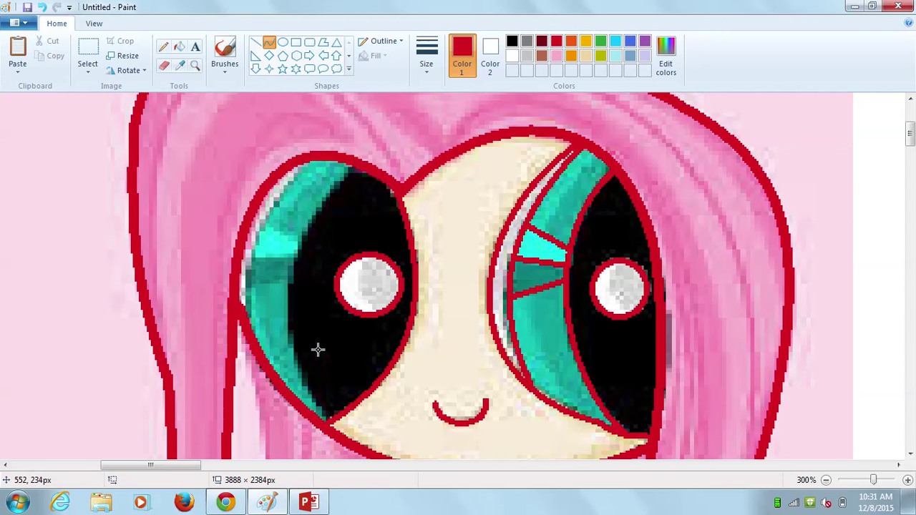
pyautogui.moveTo(324, 422)
pyautogui.mouseDown()
pyautogui.moveTo(335, 171)
pyautogui.moveTo(352, 165)
pyautogui.mouseUp()
pyautogui.moveTo(318, 265)
pyautogui.mouseDown()
pyautogui.moveTo(294, 283)
pyautogui.moveTo(278, 338)
pyautogui.moveTo(274, 245)
pyautogui.mouseUp()
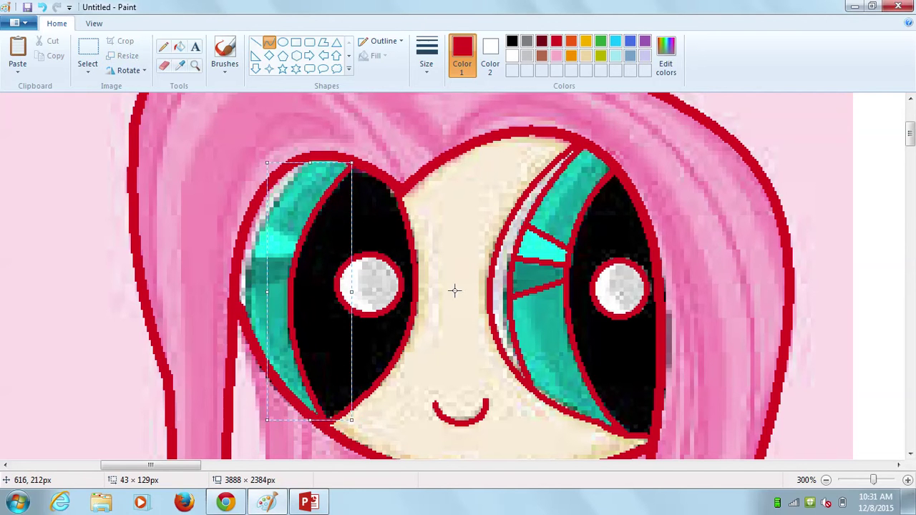
pyautogui.click(453, 290)
# - Trace the border between the white and the teal iris of the left eye with a thin red curve
pyautogui.moveTo(297, 163); pyautogui.dragTo(244, 334)
pyautogui.moveTo(272, 177); pyautogui.dragTo(270, 204)
pyautogui.moveTo(243, 259); pyautogui.dragTo(234, 259)
pyautogui.click(375, 208)
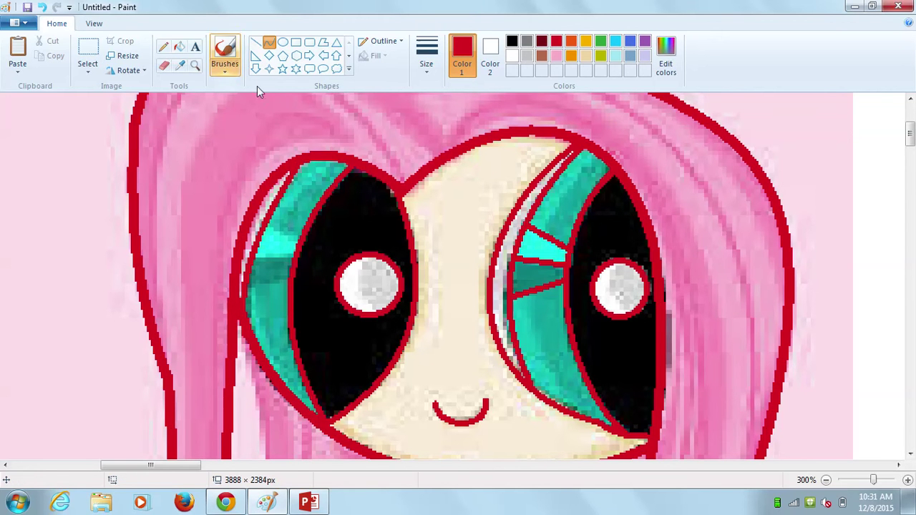
# - Draw four thin red dividing curves across the left iris along the edges of its teal shading bands
pyautogui.moveTo(279, 206); pyautogui.dragTo(309, 220)
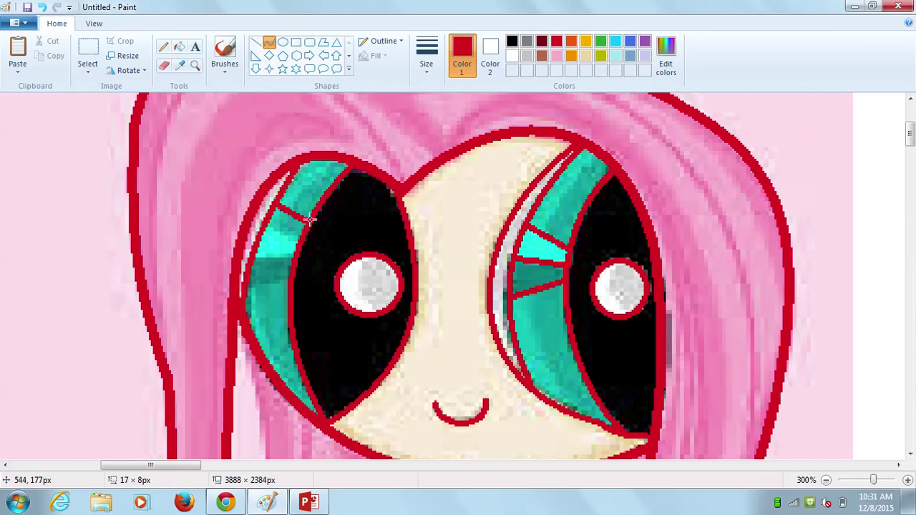
pyautogui.click(294, 217)
pyautogui.click(347, 213)
pyautogui.moveTo(249, 284); pyautogui.dragTo(290, 282)
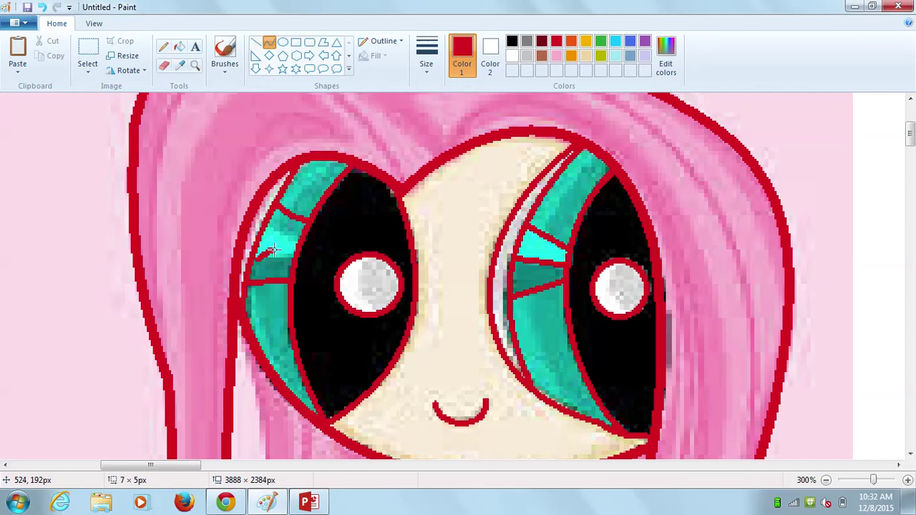
pyautogui.moveTo(272, 249); pyautogui.dragTo(300, 244)
pyautogui.click(273, 259)
pyautogui.click(320, 254)
pyautogui.click(286, 239)
pyautogui.click(364, 266)
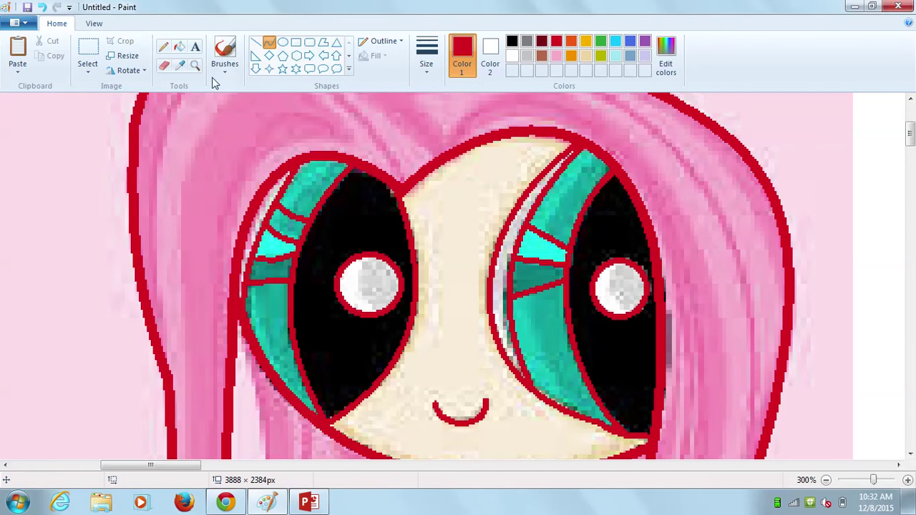
# - Trace the back hair's outer edge with thicker red curves from the face outline below the left eye down past the left strand's curl
pyautogui.click(194, 66)
pyautogui.rightClick(313, 182)
pyautogui.rightClick(312, 182)
pyautogui.rightClick(312, 181)
pyautogui.click(197, 145)
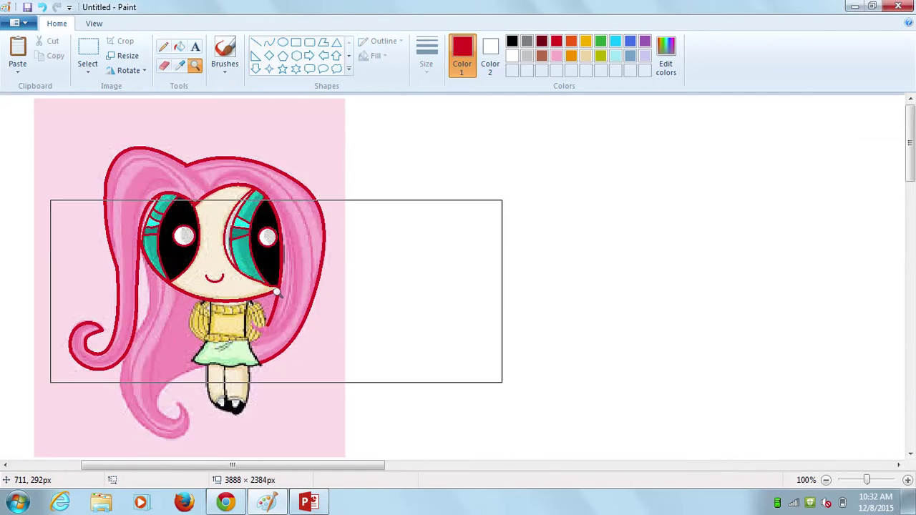
pyautogui.click(276, 291)
pyautogui.click(268, 43)
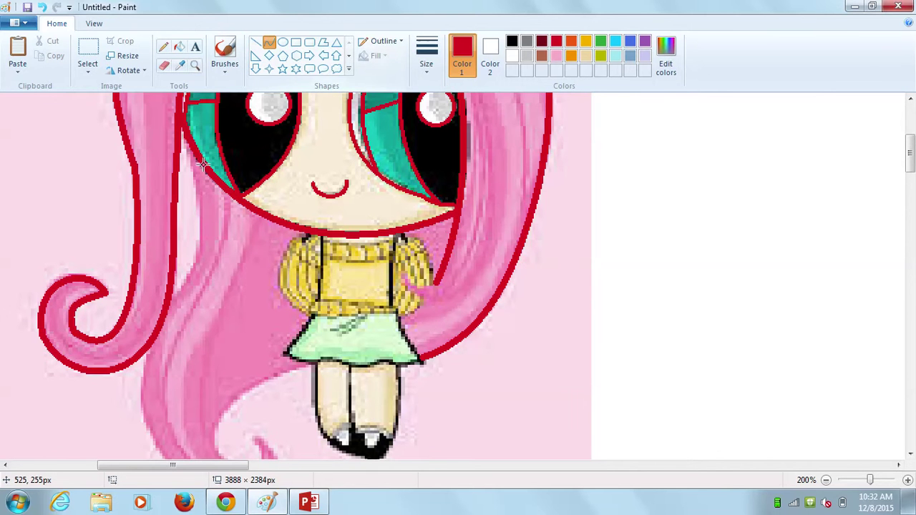
pyautogui.click(421, 68)
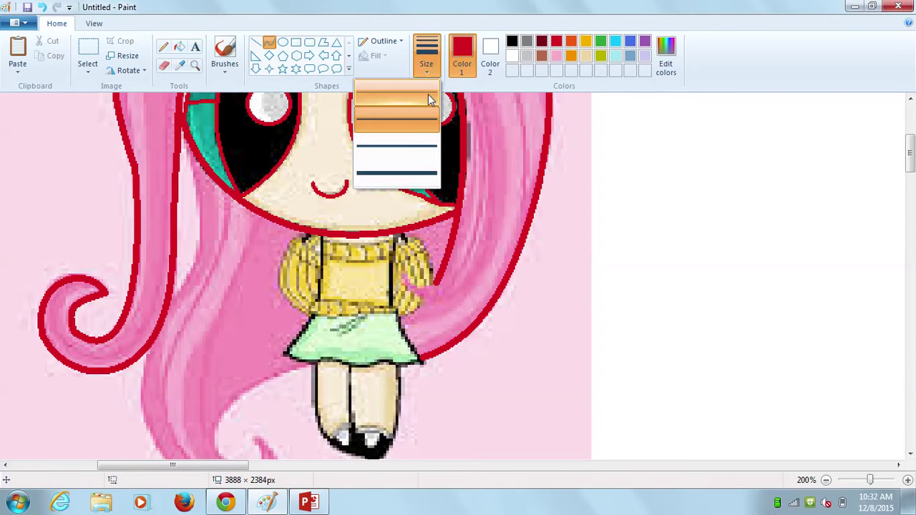
pyautogui.click(412, 139)
pyautogui.moveTo(190, 141)
pyautogui.mouseDown()
pyautogui.moveTo(183, 282)
pyautogui.moveTo(200, 241)
pyautogui.mouseUp()
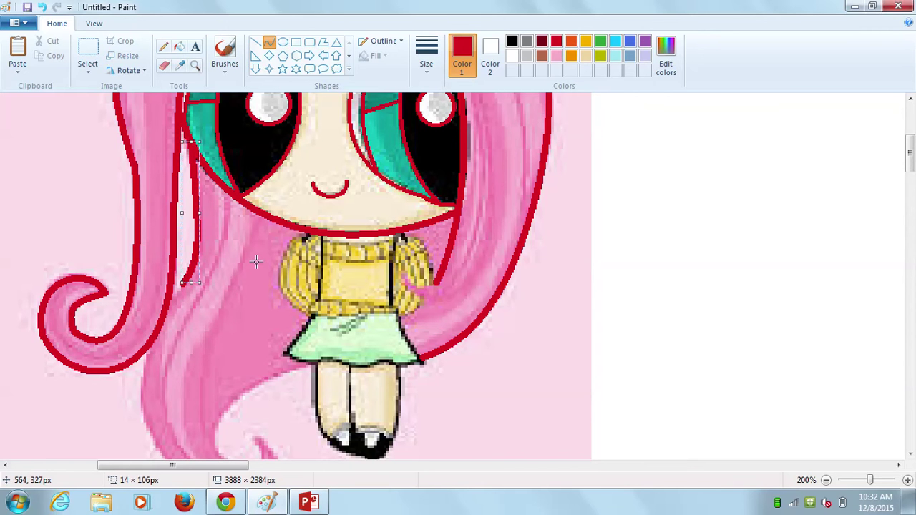
pyautogui.click(260, 262)
pyautogui.moveTo(183, 284); pyautogui.dragTo(143, 415)
pyautogui.moveTo(162, 322); pyautogui.dragTo(136, 361)
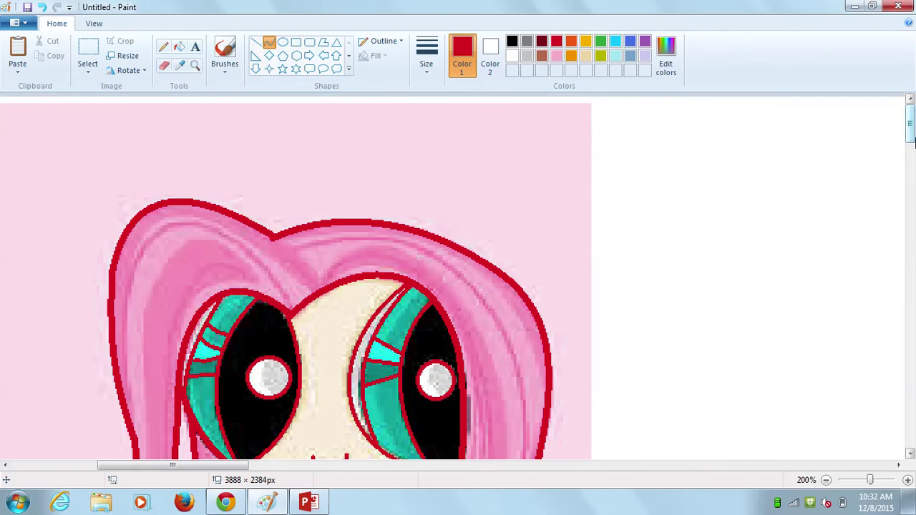
# - Continue the back hair's outer outline with red curves around the bottom of the lower curl and up to its tip
pyautogui.moveTo(910, 141); pyautogui.dragTo(910, 178)
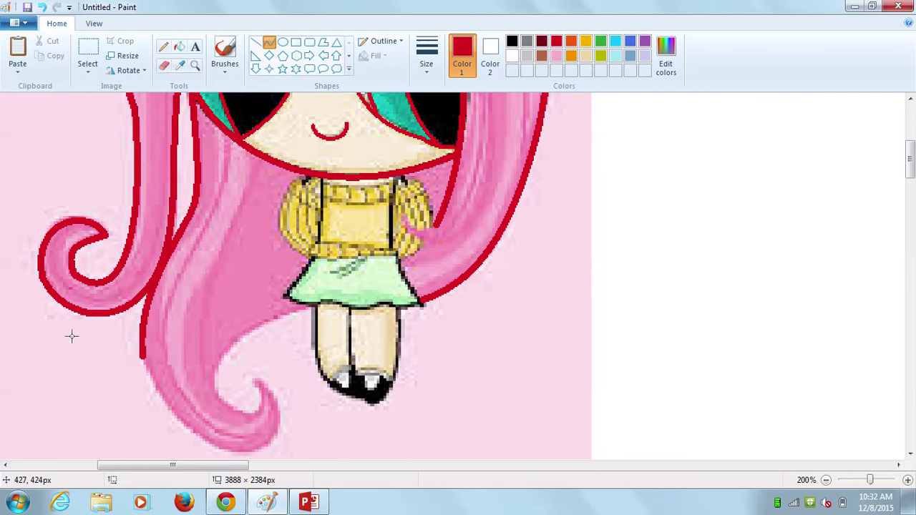
pyautogui.moveTo(144, 361); pyautogui.dragTo(277, 435)
pyautogui.moveTo(170, 399); pyautogui.dragTo(147, 406)
pyautogui.moveTo(207, 466)
pyautogui.mouseDown()
pyautogui.moveTo(218, 471)
pyautogui.moveTo(180, 480)
pyautogui.moveTo(240, 438)
pyautogui.moveTo(233, 384)
pyautogui.moveTo(221, 380)
pyautogui.moveTo(250, 413)
pyautogui.mouseUp()
pyautogui.moveTo(244, 390); pyautogui.dragTo(242, 384)
pyautogui.click(293, 405)
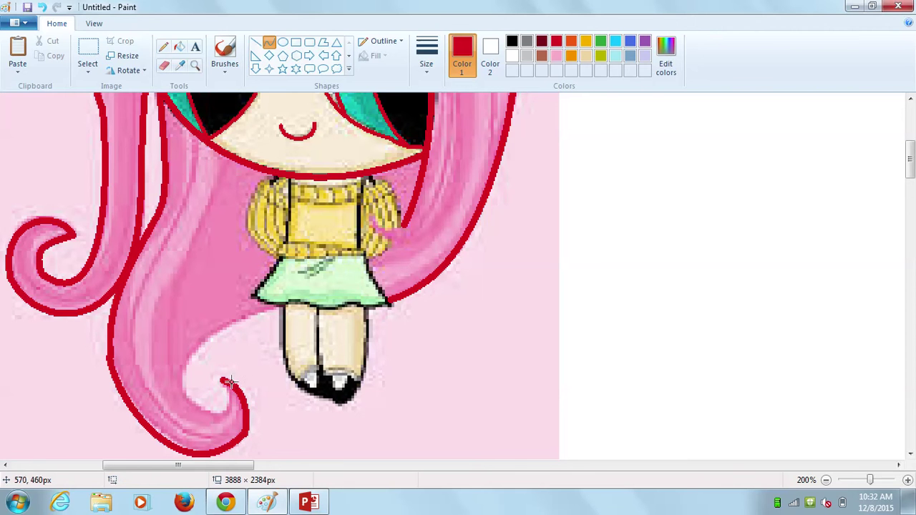
# - Trace the lower curl's inner edge with red curves from its tip around the hollow and up to the skirt's hem
pyautogui.moveTo(182, 387); pyautogui.dragTo(187, 418)
pyautogui.click(258, 393)
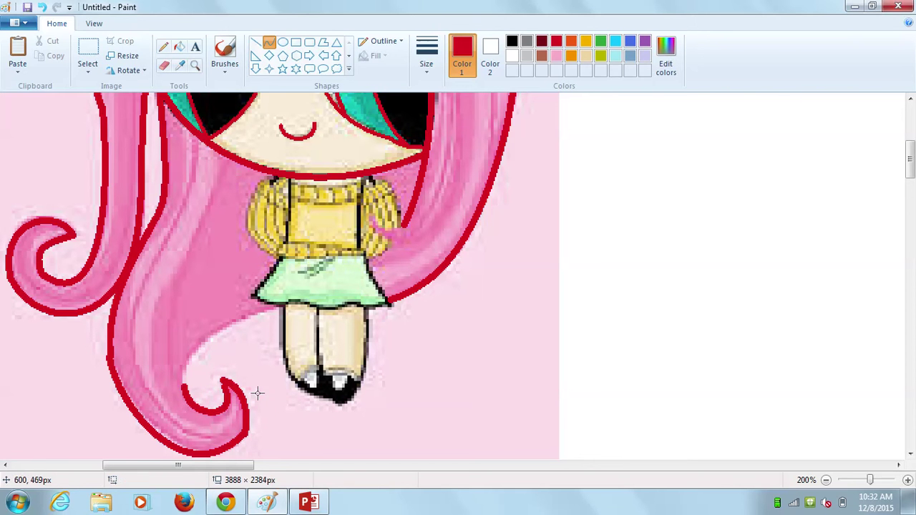
pyautogui.moveTo(172, 381); pyautogui.dragTo(275, 303)
pyautogui.moveTo(199, 354); pyautogui.dragTo(180, 337)
pyautogui.click(333, 311)
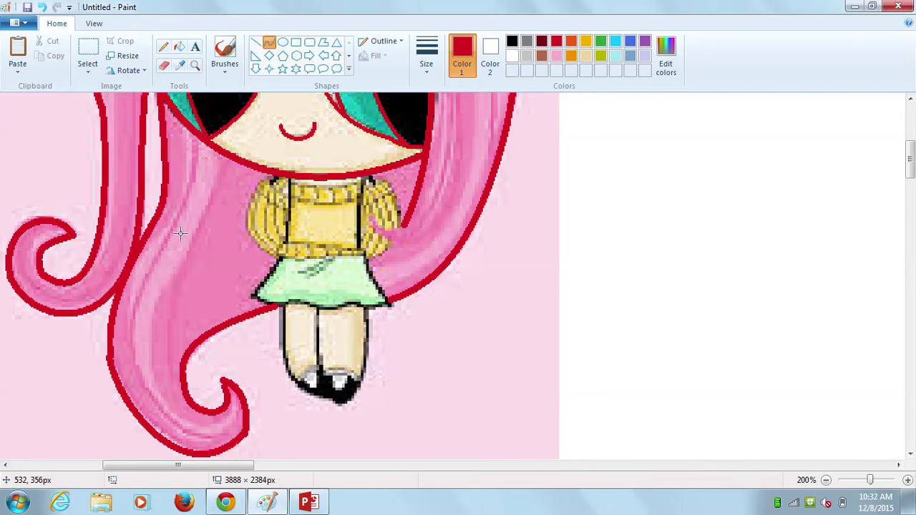
# - Trace the left side of the sweater's front panel with a thinner red line about 4 × 45 px, starting at the chin outline
pyautogui.click(196, 66)
pyautogui.rightClick(241, 180)
pyautogui.rightClick(241, 179)
pyautogui.rightClick(241, 180)
pyautogui.click(181, 105)
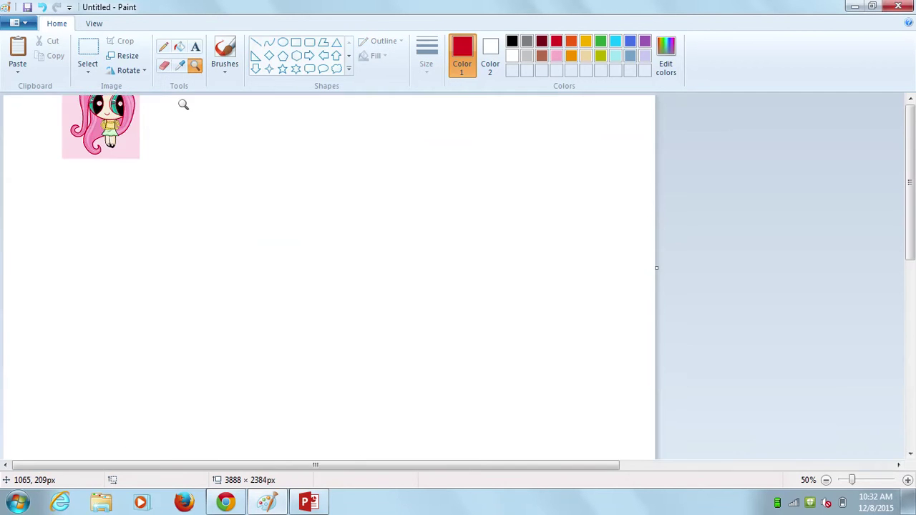
pyautogui.click(215, 140)
pyautogui.click(379, 275)
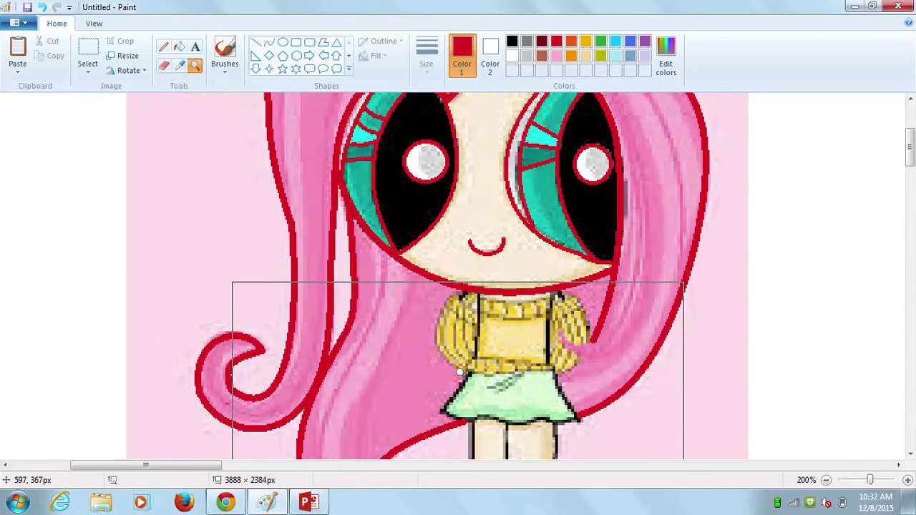
pyautogui.click(458, 370)
pyautogui.click(269, 42)
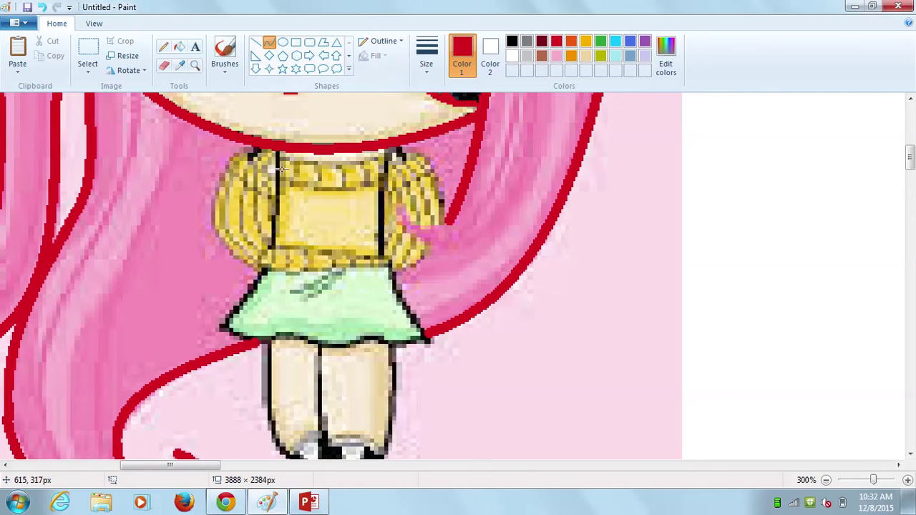
pyautogui.moveTo(279, 154); pyautogui.dragTo(272, 250)
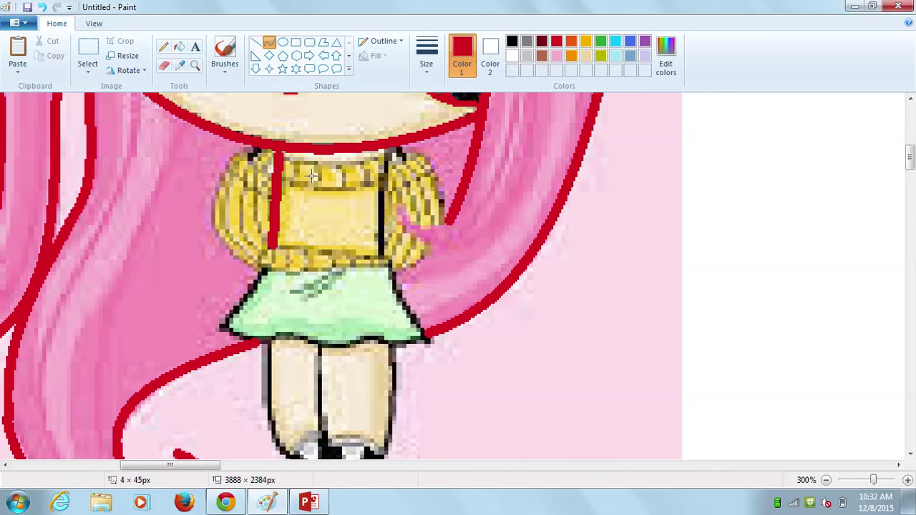
pyautogui.click(419, 60)
pyautogui.click(403, 133)
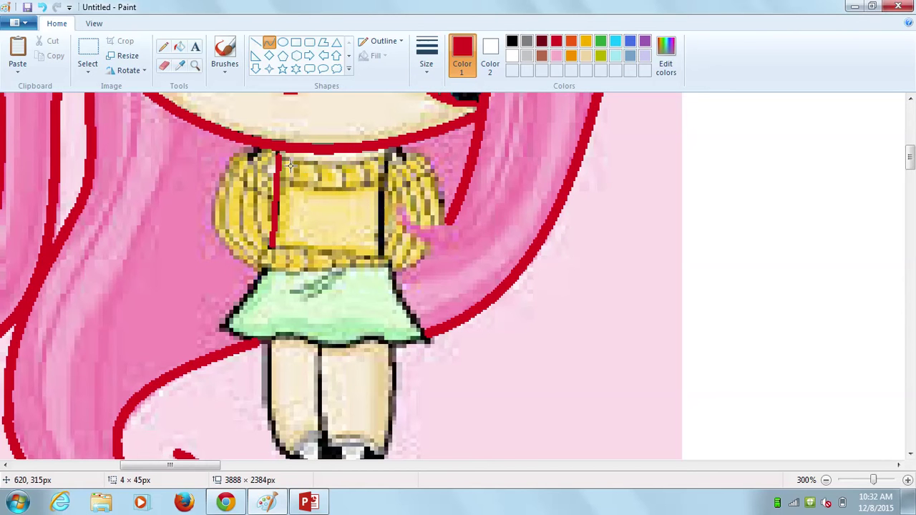
pyautogui.click(279, 183)
# - Trace the bottom and right edges of the sweater's front panel with red lines, running the right one up to the chin outline
pyautogui.moveTo(278, 243)
pyautogui.mouseDown()
pyautogui.moveTo(381, 253)
pyautogui.moveTo(392, 138)
pyautogui.moveTo(382, 146)
pyautogui.mouseUp()
pyautogui.click(335, 248)
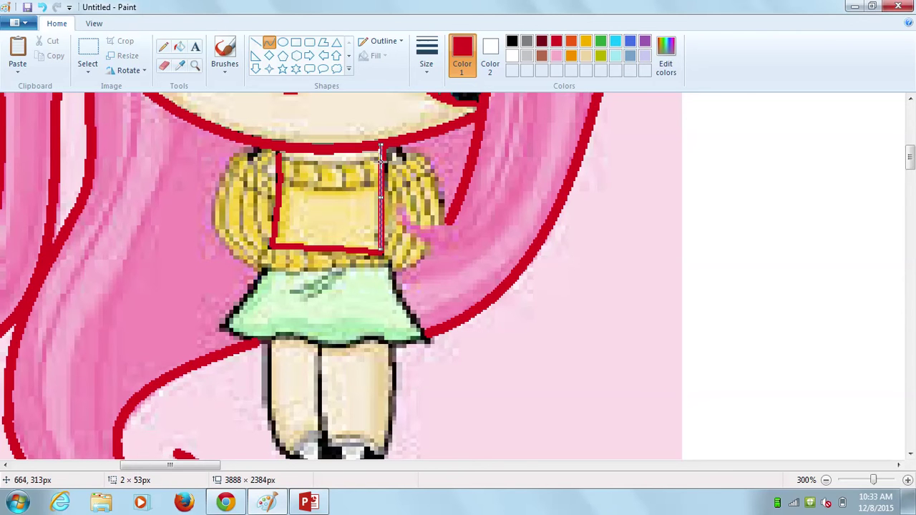
pyautogui.click(381, 162)
# - Trace the lower and upper edges of the sweater's neckband with slightly bowed red curves between the panel's side lines
pyautogui.moveTo(281, 179); pyautogui.dragTo(314, 190)
pyautogui.click(332, 188)
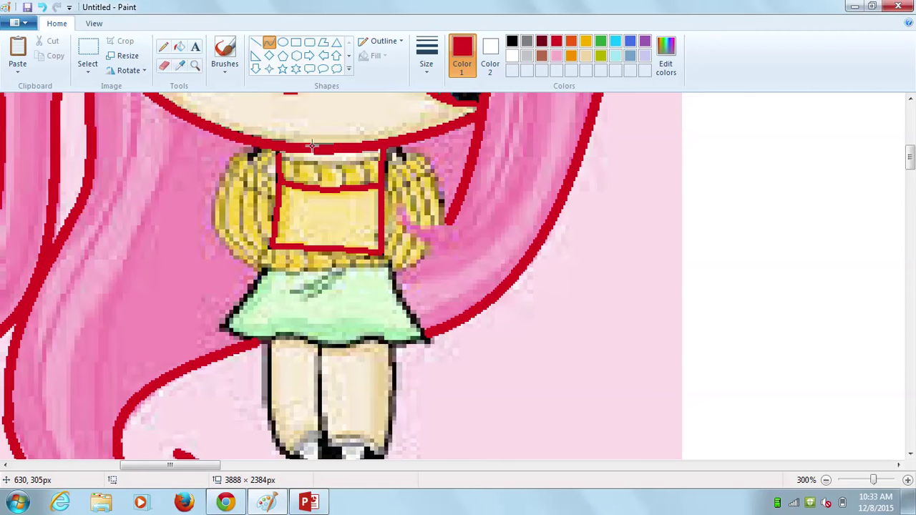
pyautogui.moveTo(280, 159); pyautogui.dragTo(380, 157)
pyautogui.moveTo(331, 170); pyautogui.dragTo(344, 162)
pyautogui.click(329, 166)
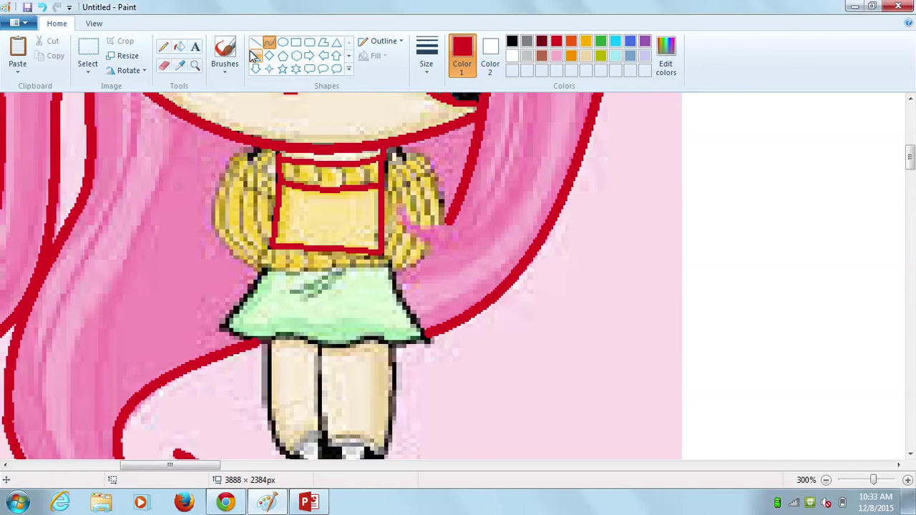
# - Draw short red vertical ribs across the sweater's neckband with the Pencil
pyautogui.click(164, 52)
pyautogui.click(426, 57)
pyautogui.click(398, 119)
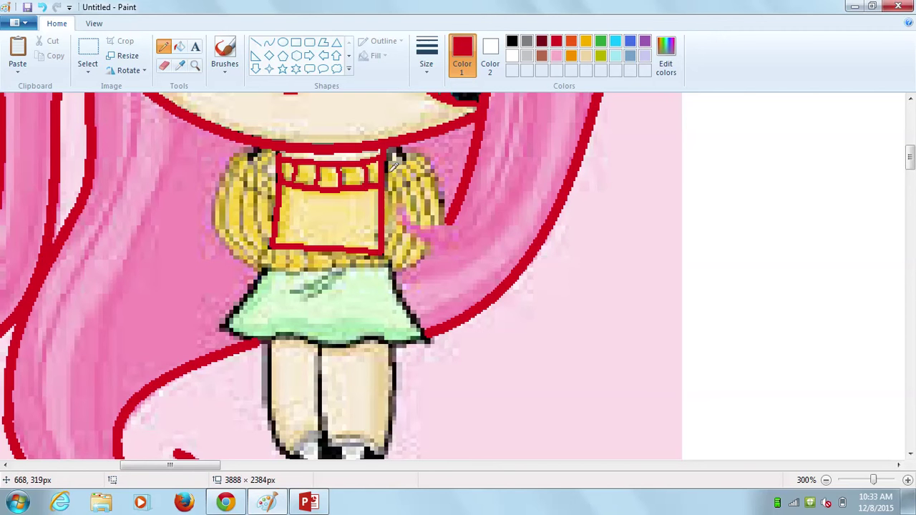
# - Trace the left sleeve's rounded outer edge and its small cuff with red curves from the chin outline to the sweater's lower corner
pyautogui.click(268, 42)
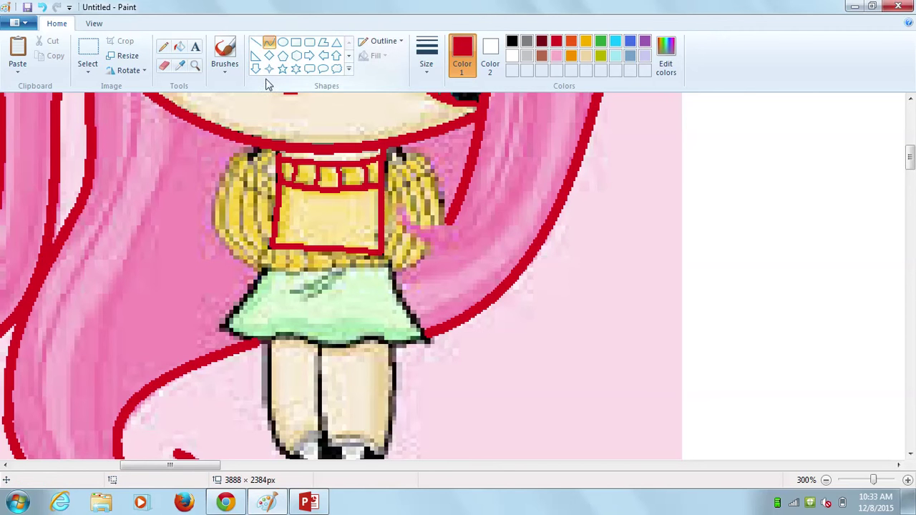
pyautogui.moveTo(254, 143)
pyautogui.mouseDown()
pyautogui.moveTo(236, 307)
pyautogui.moveTo(256, 265)
pyautogui.mouseUp()
pyautogui.moveTo(247, 204); pyautogui.dragTo(195, 258)
pyautogui.click(251, 265)
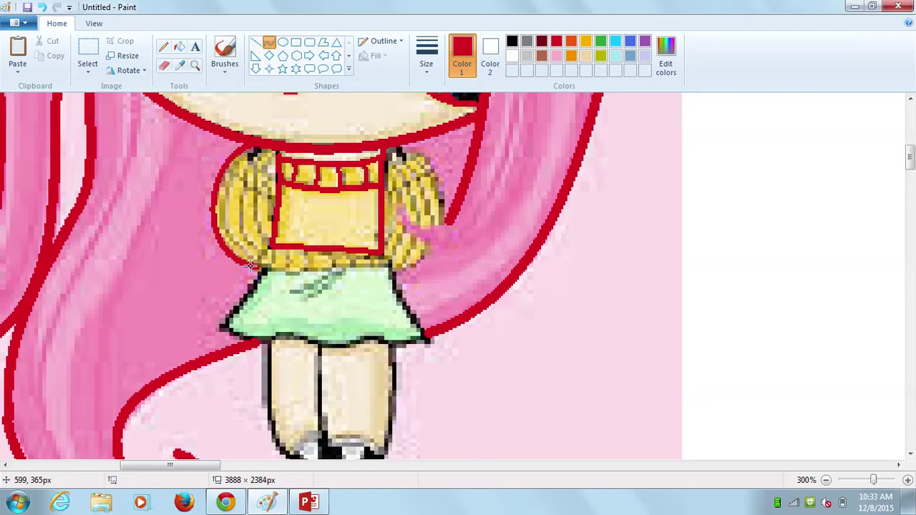
pyautogui.moveTo(256, 266)
pyautogui.mouseDown()
pyautogui.moveTo(267, 242)
pyautogui.moveTo(284, 255)
pyautogui.moveTo(277, 235)
pyautogui.mouseUp()
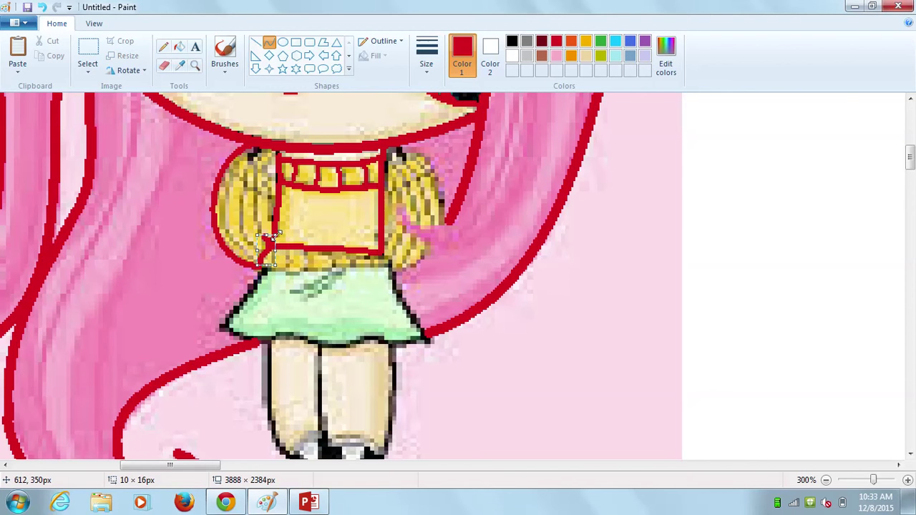
pyautogui.click(319, 252)
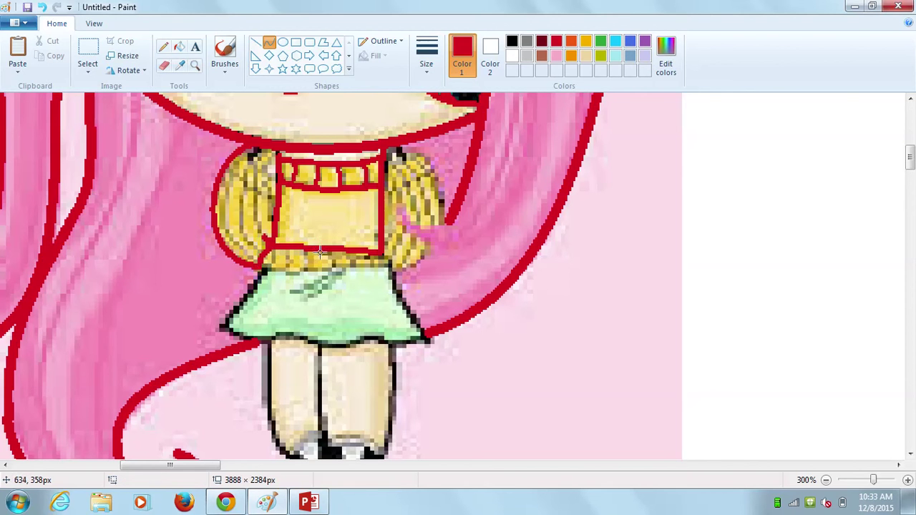
# - Trace the left sleeve's knit ribs with bowed red curves running from the cuff up to the shoulder
pyautogui.moveTo(264, 236)
pyautogui.mouseDown()
pyautogui.moveTo(253, 144)
pyautogui.moveTo(246, 238)
pyautogui.moveTo(255, 262)
pyautogui.moveTo(258, 252)
pyautogui.moveTo(232, 223)
pyautogui.moveTo(274, 248)
pyautogui.moveTo(231, 199)
pyautogui.moveTo(229, 163)
pyautogui.mouseUp()
pyautogui.click(254, 207)
pyautogui.click(243, 213)
pyautogui.moveTo(233, 226); pyautogui.dragTo(219, 234)
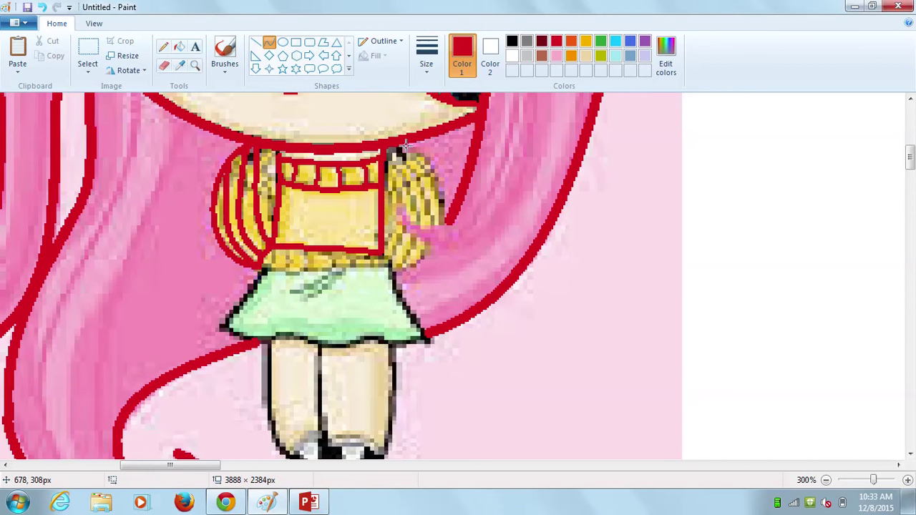
# - Trace the right sleeve's outer edge and the pointed hair strand crossing beneath it with red curves
pyautogui.moveTo(395, 151)
pyautogui.mouseDown()
pyautogui.moveTo(444, 236)
pyautogui.moveTo(437, 184)
pyautogui.moveTo(444, 177)
pyautogui.moveTo(454, 190)
pyautogui.mouseUp()
pyautogui.click(503, 218)
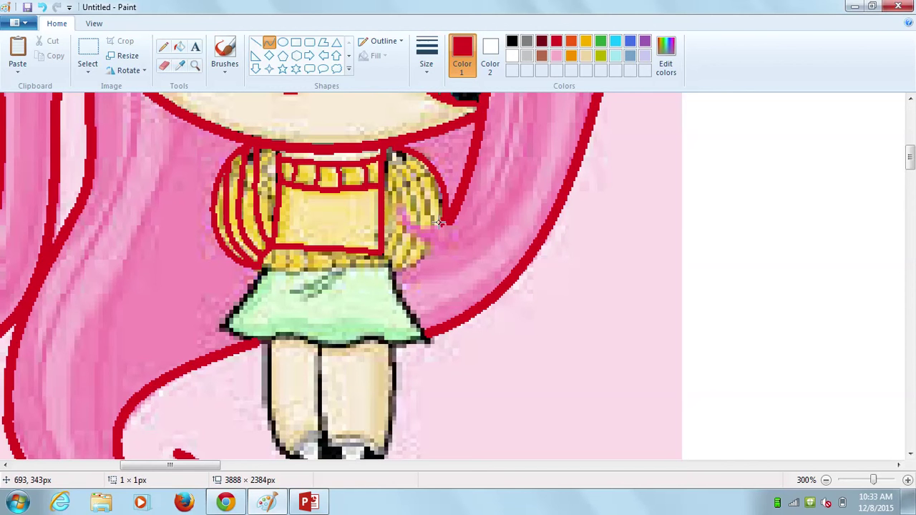
pyautogui.moveTo(439, 223)
pyautogui.mouseDown()
pyautogui.moveTo(399, 206)
pyautogui.moveTo(432, 246)
pyautogui.mouseUp()
pyautogui.moveTo(407, 231); pyautogui.dragTo(457, 254)
pyautogui.moveTo(426, 243)
pyautogui.mouseDown()
pyautogui.moveTo(408, 252)
pyautogui.moveTo(449, 262)
pyautogui.mouseUp()
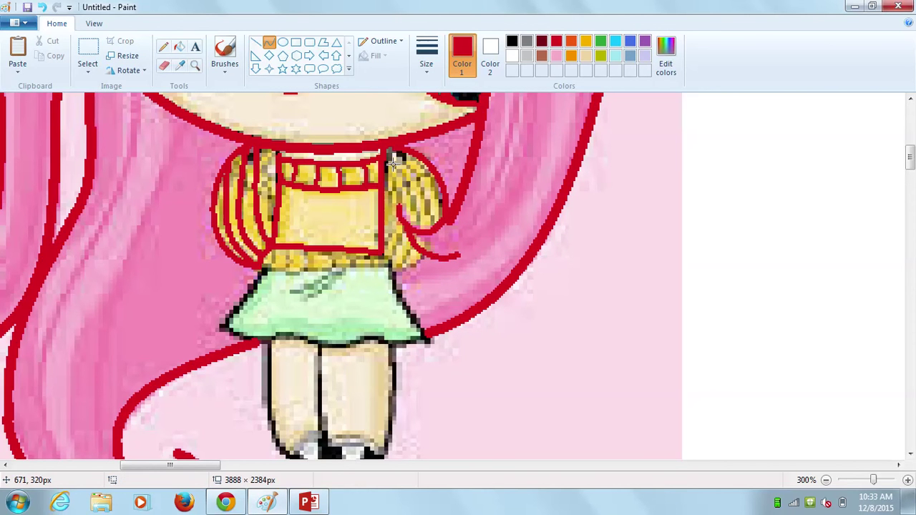
# - Trace the right sleeve's ribs above the hair strand and the sleeve's lower edge beneath it with red curves
pyautogui.moveTo(394, 153)
pyautogui.mouseDown()
pyautogui.moveTo(441, 206)
pyautogui.moveTo(435, 231)
pyautogui.mouseUp()
pyautogui.moveTo(419, 196); pyautogui.dragTo(421, 184)
pyautogui.moveTo(384, 159); pyautogui.dragTo(421, 228)
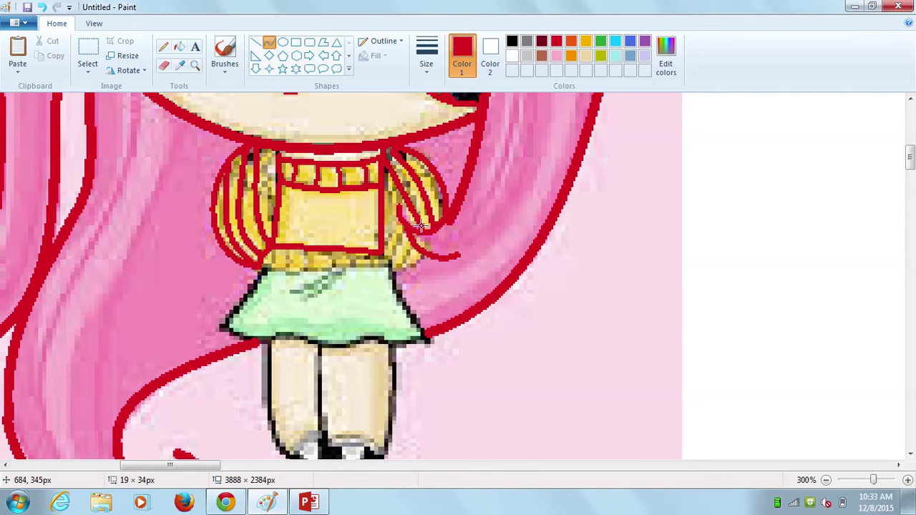
pyautogui.doubleClick(415, 206)
pyautogui.moveTo(420, 263)
pyautogui.mouseDown()
pyautogui.moveTo(416, 256)
pyautogui.moveTo(391, 274)
pyautogui.mouseUp()
pyautogui.click(456, 262)
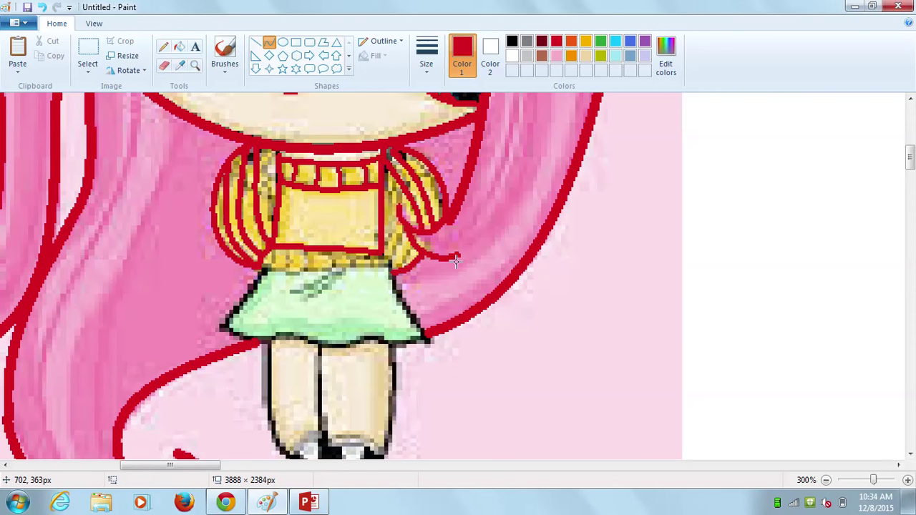
# - Trace the lower edge and right end of the sweater's waistband in red, and add short vertical Pencil ribs across it
pyautogui.moveTo(265, 270); pyautogui.dragTo(397, 271)
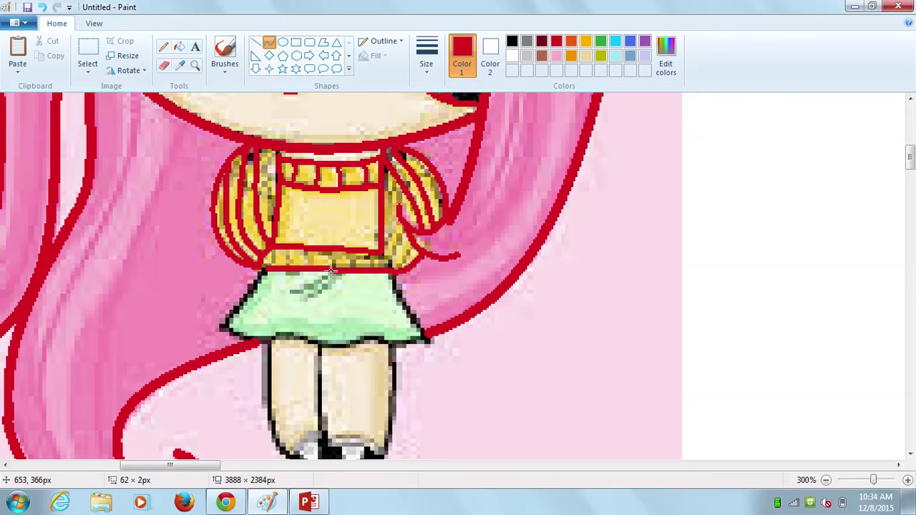
pyautogui.moveTo(265, 270)
pyautogui.mouseDown()
pyautogui.moveTo(254, 265)
pyautogui.moveTo(256, 276)
pyautogui.mouseUp()
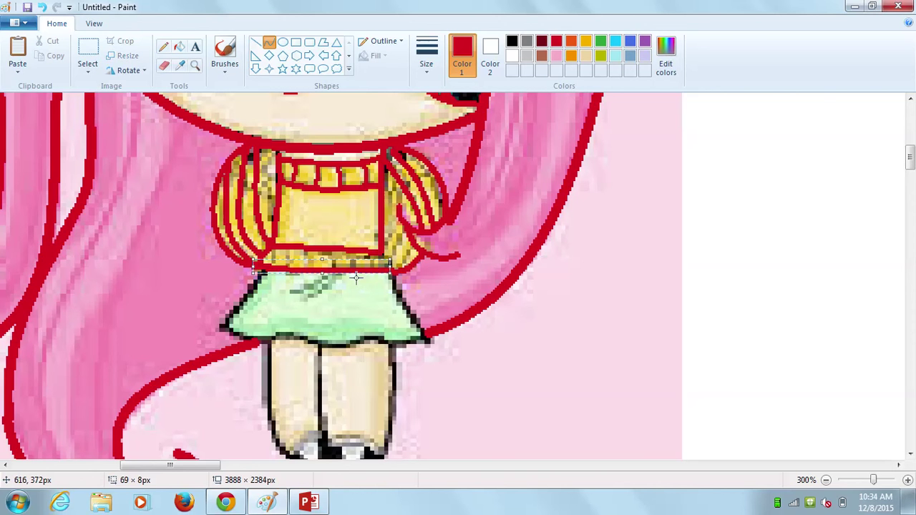
pyautogui.click(434, 244)
pyautogui.moveTo(392, 267); pyautogui.dragTo(377, 248)
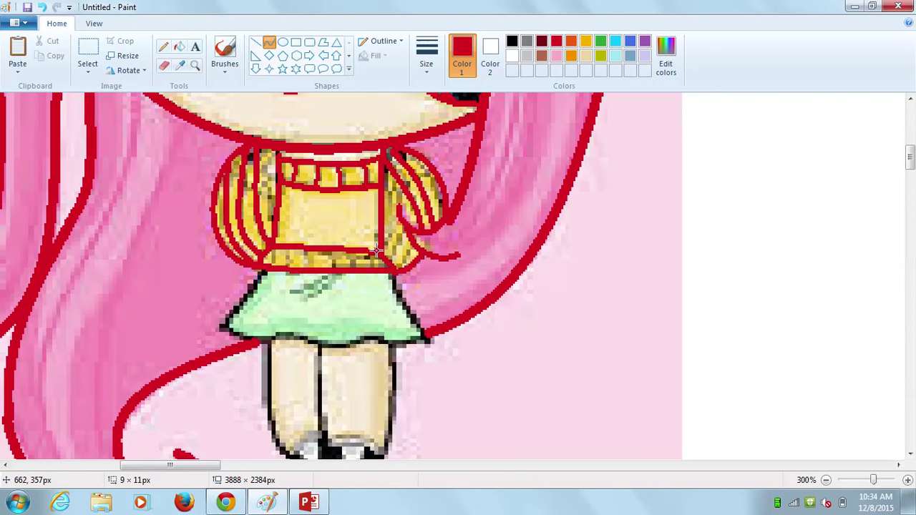
pyautogui.click(163, 46)
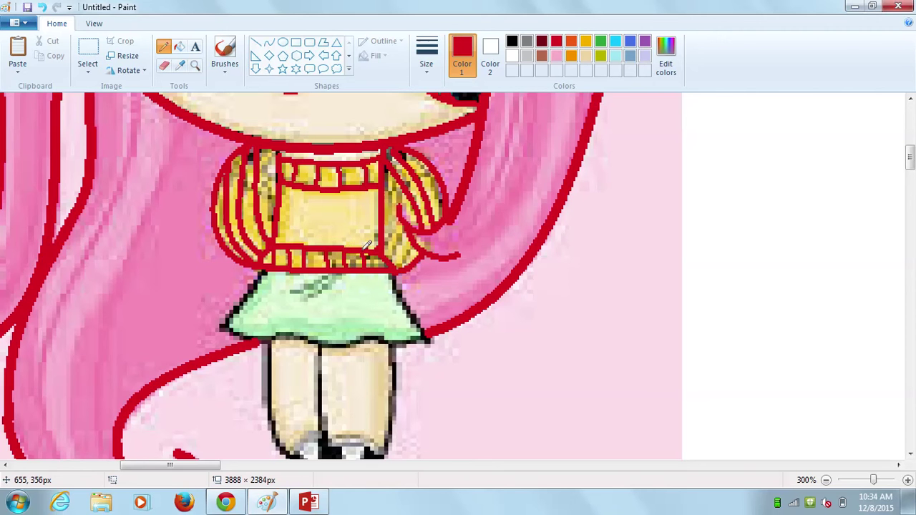
# - Trace the skirt's left side, bottom hem and right side with red curves, starting and ending at the sweater's waistband
pyautogui.click(268, 42)
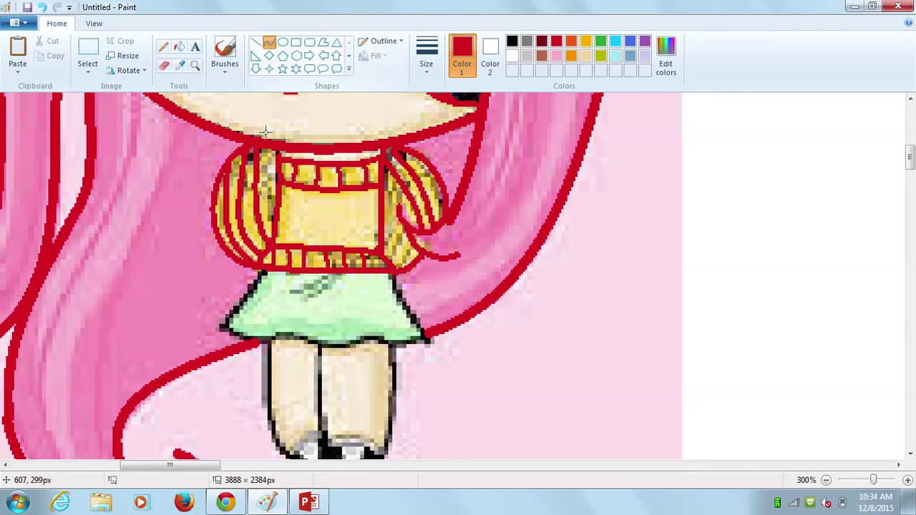
pyautogui.moveTo(257, 262)
pyautogui.mouseDown()
pyautogui.moveTo(234, 322)
pyautogui.moveTo(221, 329)
pyautogui.moveTo(351, 345)
pyautogui.moveTo(328, 342)
pyautogui.moveTo(432, 337)
pyautogui.mouseUp()
pyautogui.moveTo(300, 353); pyautogui.dragTo(312, 337)
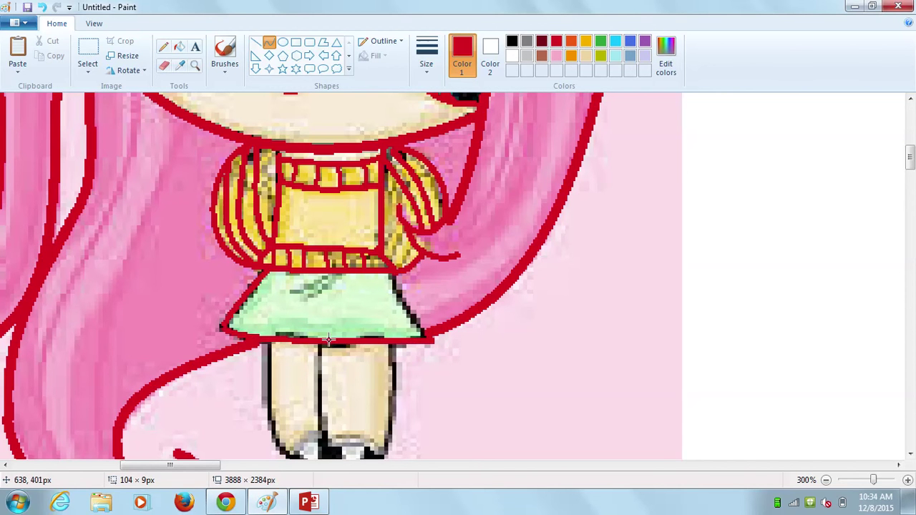
pyautogui.click(330, 341)
pyautogui.click(441, 356)
pyautogui.moveTo(426, 337); pyautogui.dragTo(386, 264)
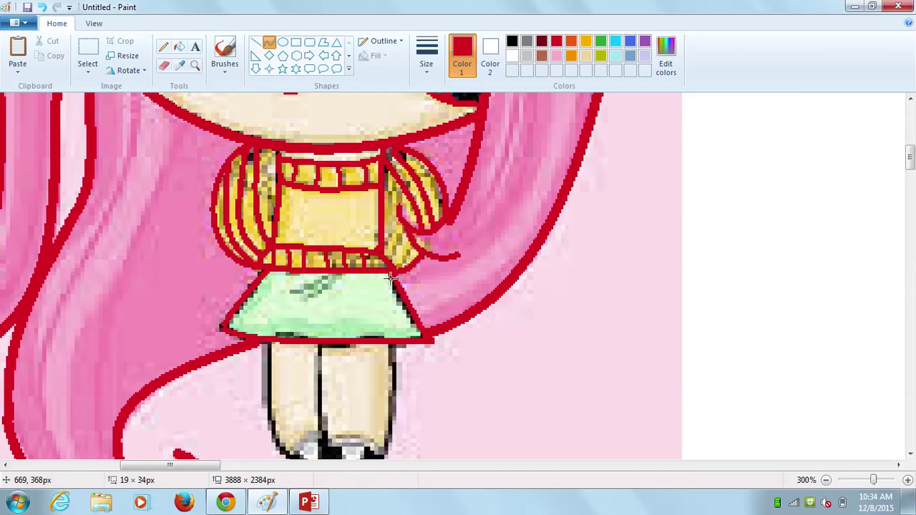
pyautogui.click(393, 289)
pyautogui.click(395, 290)
pyautogui.click(477, 334)
pyautogui.scroll(-3, 913, 184)
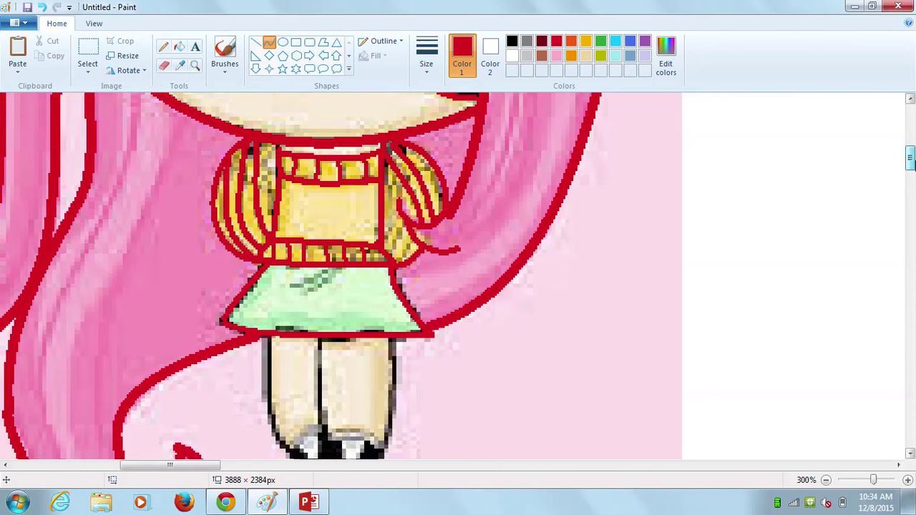
pyautogui.moveTo(394, 245); pyautogui.dragTo(349, 390)
pyautogui.moveTo(371, 350)
pyautogui.mouseDown()
pyautogui.moveTo(397, 307)
pyautogui.moveTo(401, 331)
pyautogui.mouseUp()
pyautogui.click(40, 7)
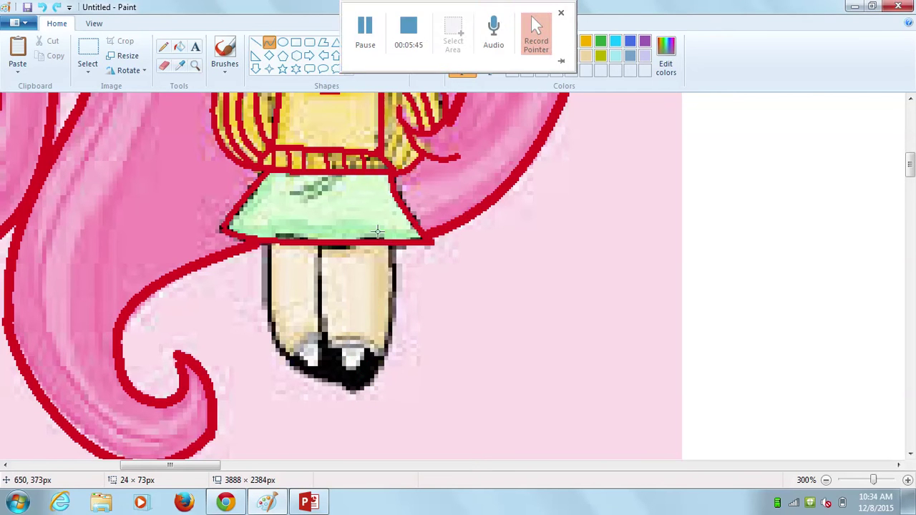
# - Trace the outlines of both legs and shoes and the line between them with red curves from the skirt's hem down
pyautogui.moveTo(393, 245); pyautogui.dragTo(347, 390)
pyautogui.moveTo(388, 340)
pyautogui.mouseDown()
pyautogui.moveTo(406, 316)
pyautogui.moveTo(399, 330)
pyautogui.mouseUp()
pyautogui.moveTo(396, 385); pyautogui.dragTo(311, 278)
pyautogui.moveTo(267, 240)
pyautogui.mouseDown()
pyautogui.moveTo(287, 357)
pyautogui.moveTo(336, 383)
pyautogui.mouseUp()
pyautogui.moveTo(299, 312); pyautogui.dragTo(260, 314)
pyautogui.moveTo(267, 355); pyautogui.dragTo(270, 376)
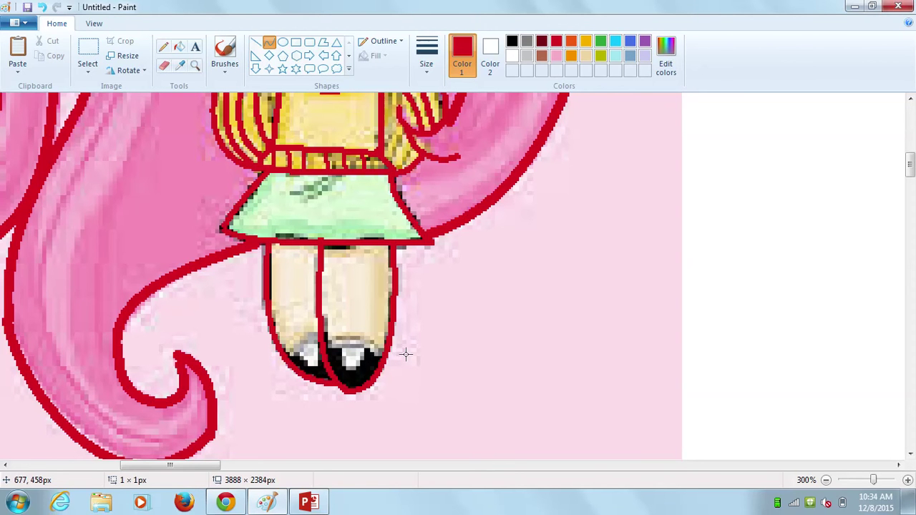
# - Trace the top edges and white openings of both shoes with short red curves
pyautogui.moveTo(319, 332)
pyautogui.mouseDown()
pyautogui.moveTo(392, 353)
pyautogui.moveTo(362, 334)
pyautogui.moveTo(399, 348)
pyautogui.moveTo(349, 346)
pyautogui.moveTo(369, 342)
pyautogui.moveTo(373, 396)
pyautogui.moveTo(364, 399)
pyautogui.mouseUp()
pyautogui.click(408, 378)
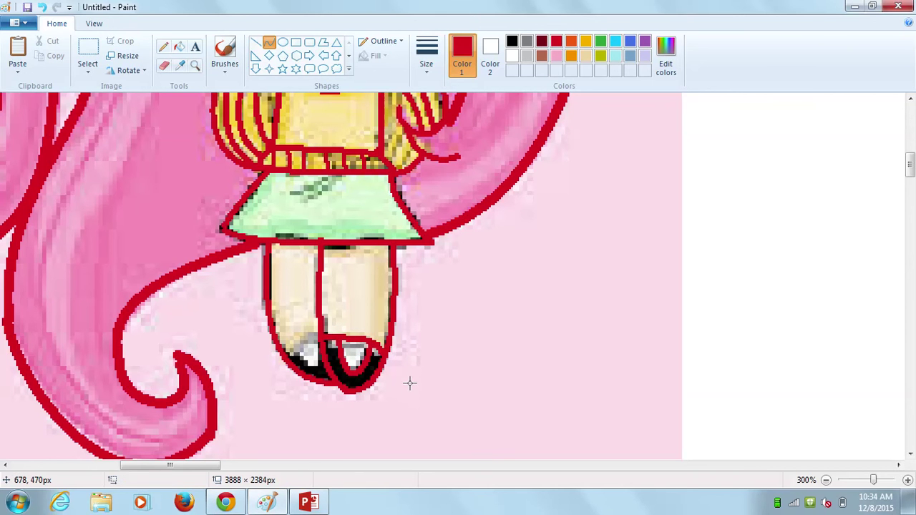
pyautogui.moveTo(292, 355)
pyautogui.mouseDown()
pyautogui.moveTo(320, 332)
pyautogui.moveTo(280, 365)
pyautogui.moveTo(320, 365)
pyautogui.moveTo(306, 364)
pyautogui.mouseUp()
pyautogui.hotkey('ctrl', 'z')
pyautogui.click(372, 378)
# - Draw red Pencil ribs on the right sleeve's lower part below the hair strand, undoing the stray stroke across the sweater
pyautogui.moveTo(912, 168); pyautogui.dragTo(913, 162)
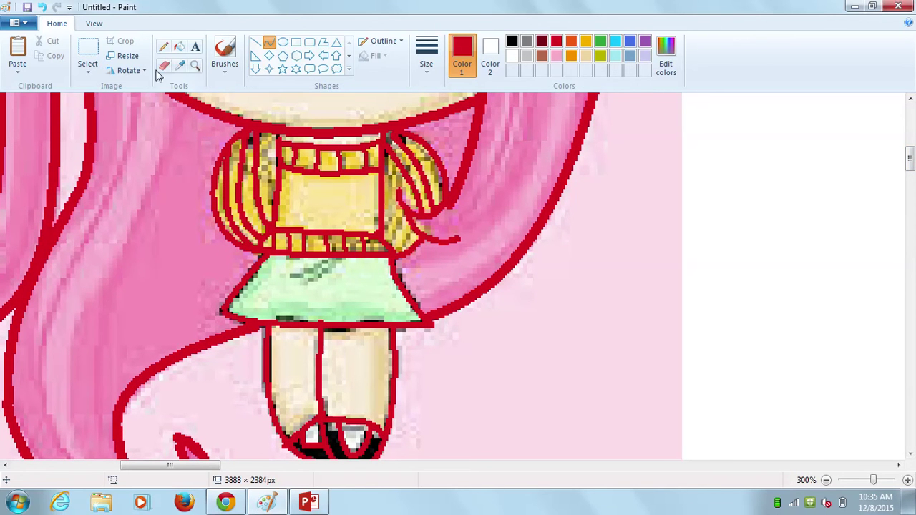
pyautogui.click(163, 46)
pyautogui.moveTo(396, 242); pyautogui.dragTo(401, 208)
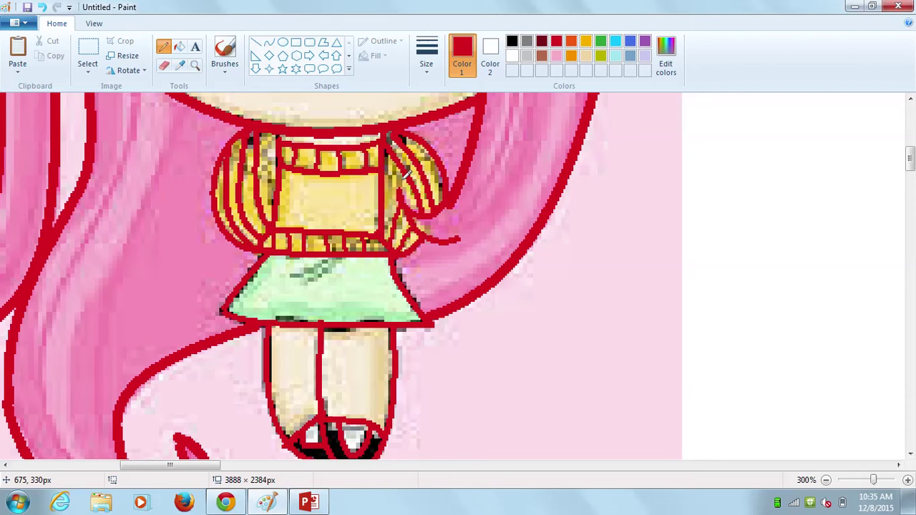
pyautogui.moveTo(332, 260); pyautogui.dragTo(270, 133)
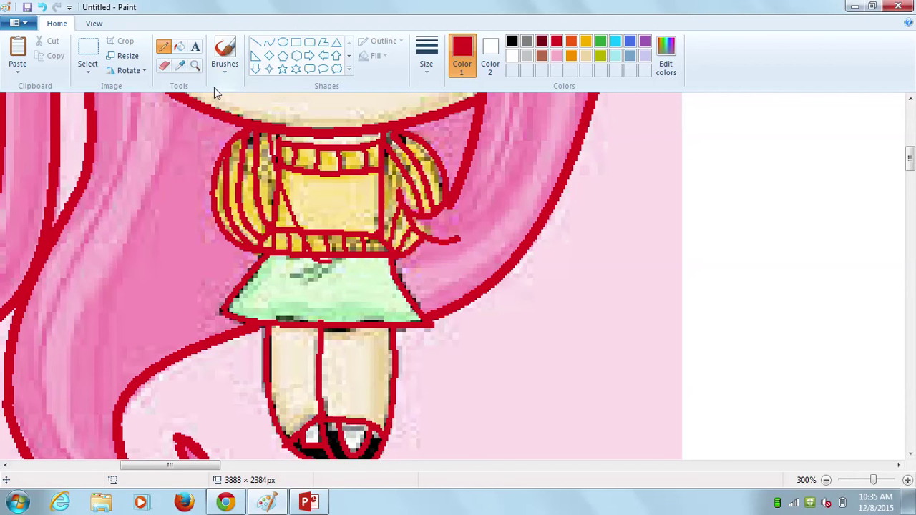
pyautogui.click(41, 6)
# - Recolor the figure's connected red outlines black with a fill
pyautogui.click(196, 65)
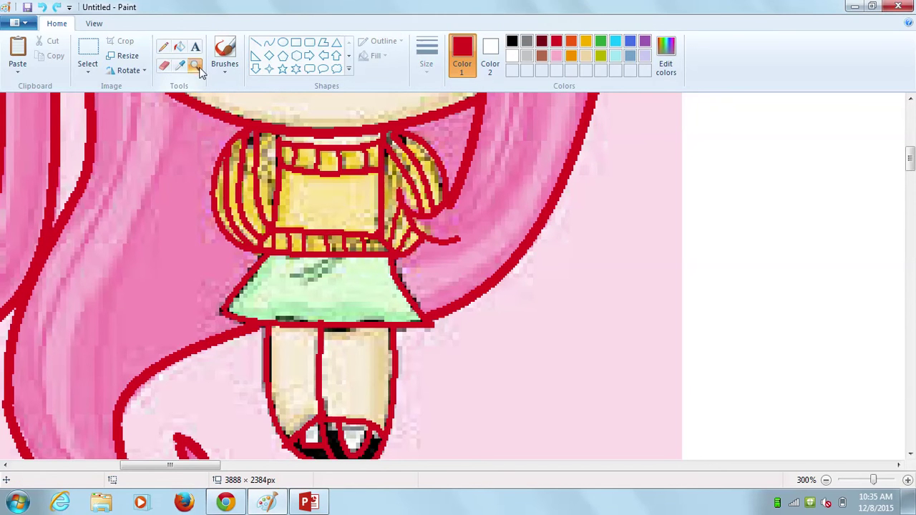
pyautogui.rightClick(113, 129)
pyautogui.rightClick(116, 127)
pyautogui.rightClick(117, 126)
pyautogui.click(118, 122)
pyautogui.click(308, 220)
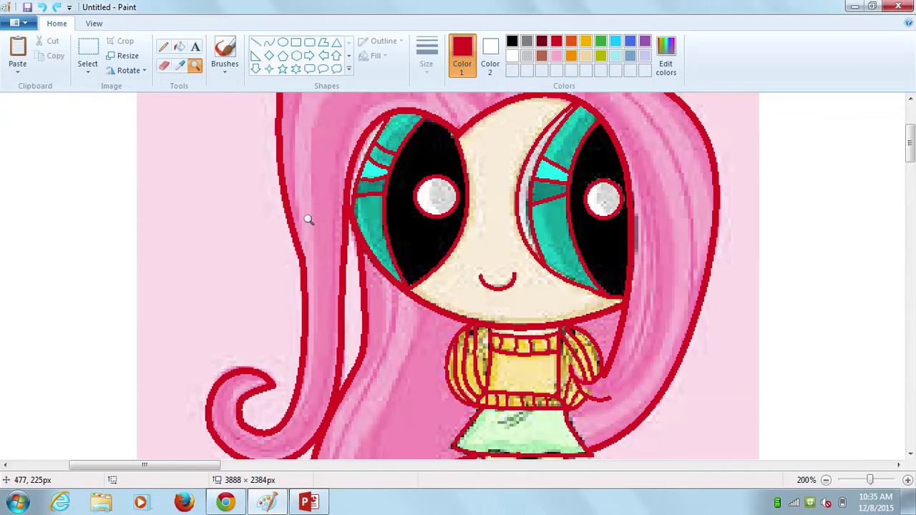
pyautogui.click(179, 46)
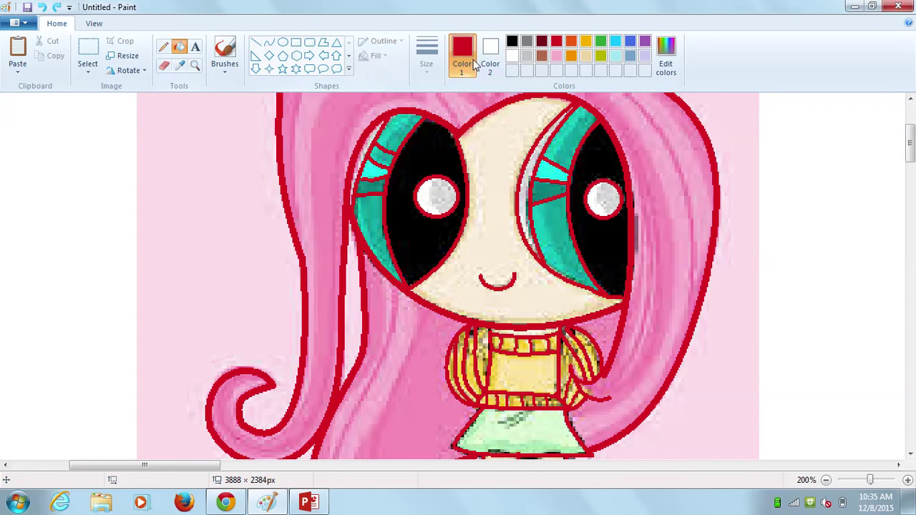
pyautogui.click(511, 40)
pyautogui.click(476, 115)
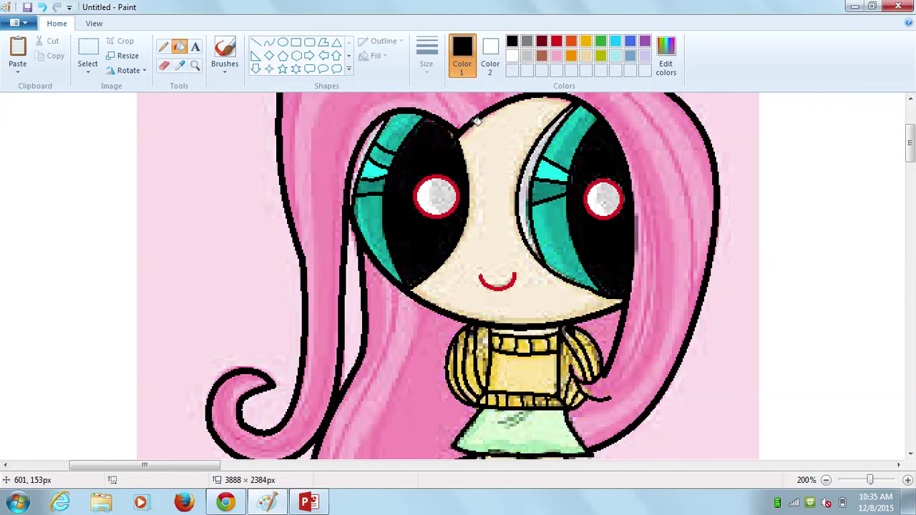
# - Fill the red circles around both eye highlights and the smile with black
pyautogui.click(602, 178)
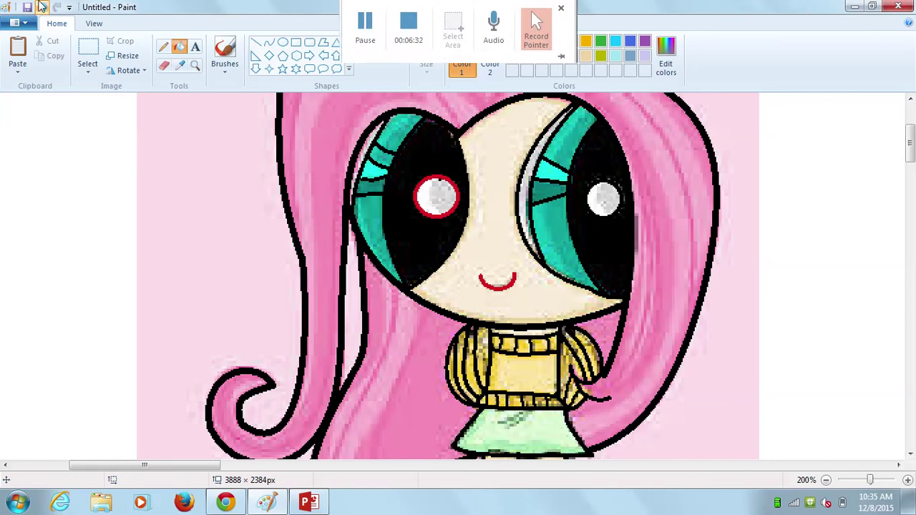
pyautogui.click(439, 172)
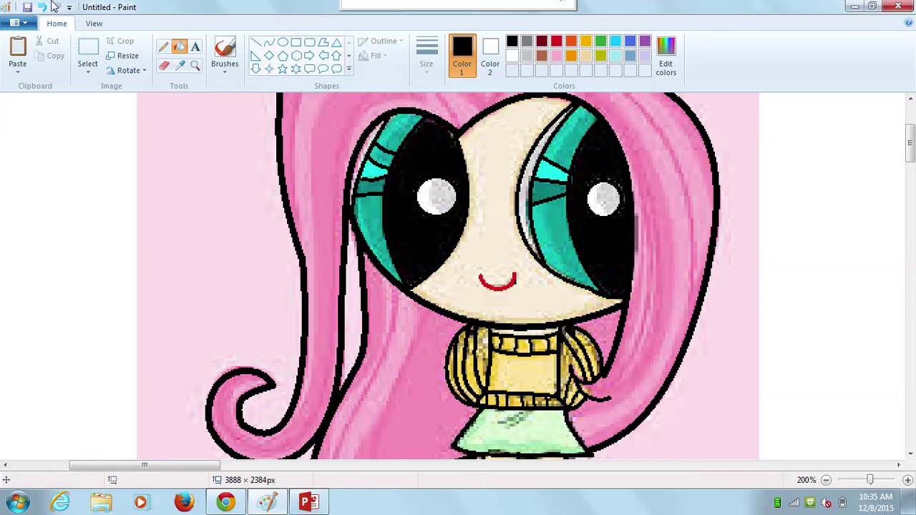
pyautogui.click(517, 275)
# - Invert the colors of the whole picture
pyautogui.moveTo(910, 144)
pyautogui.mouseDown()
pyautogui.moveTo(910, 126)
pyautogui.moveTo(910, 151)
pyautogui.moveTo(910, 136)
pyautogui.mouseUp()
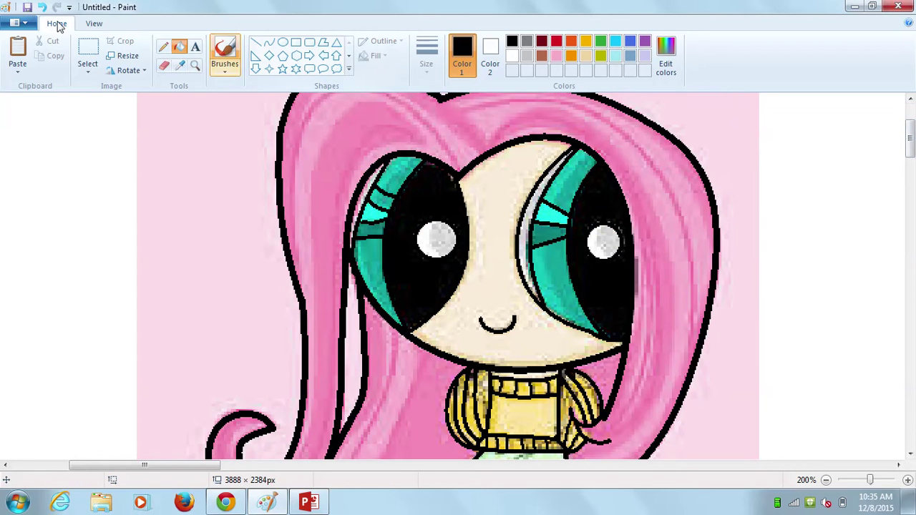
pyautogui.click(87, 54)
pyautogui.rightClick(105, 184)
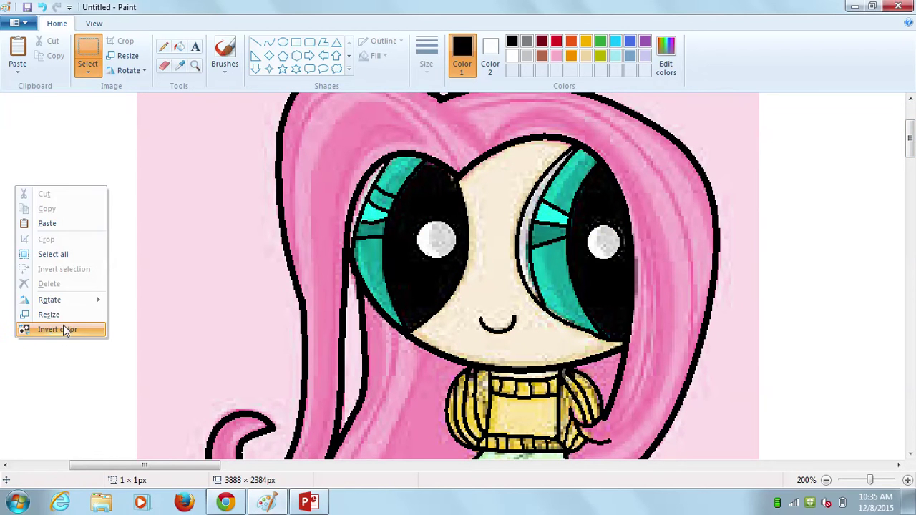
pyautogui.click(67, 328)
# - Convert the inverted picture to black and white in the image properties, accepting the loss of color information
pyautogui.click(28, 24)
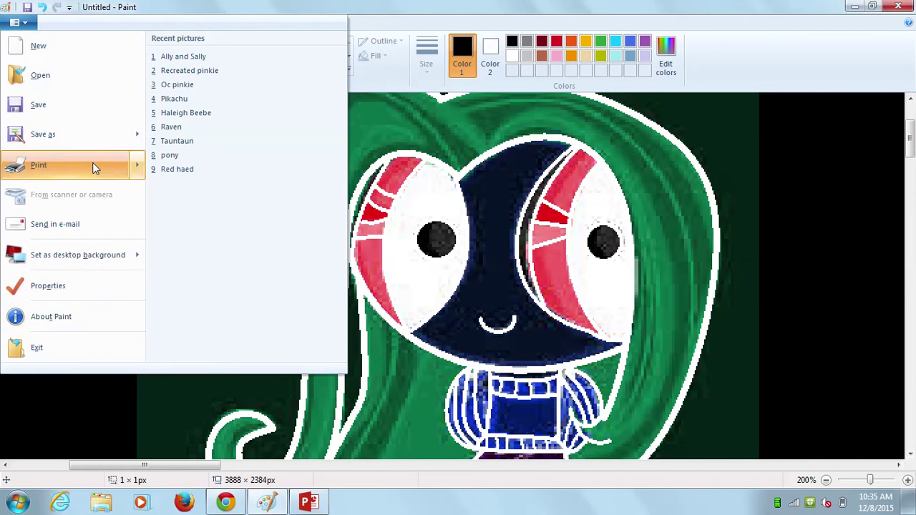
pyautogui.click(65, 281)
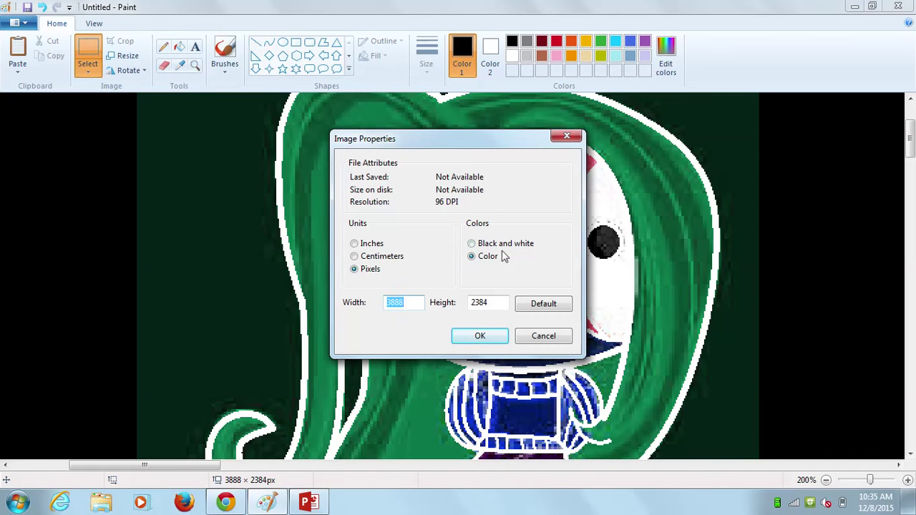
pyautogui.click(472, 244)
pyautogui.click(477, 336)
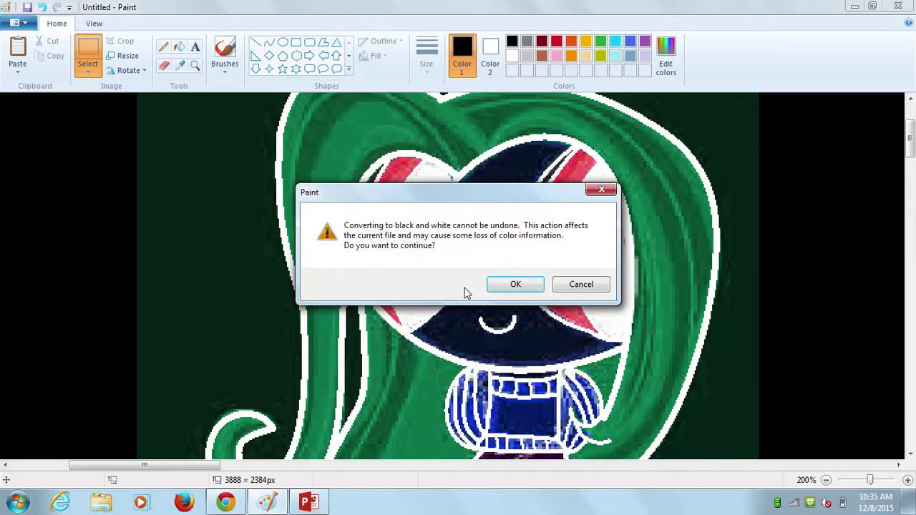
pyautogui.click(496, 286)
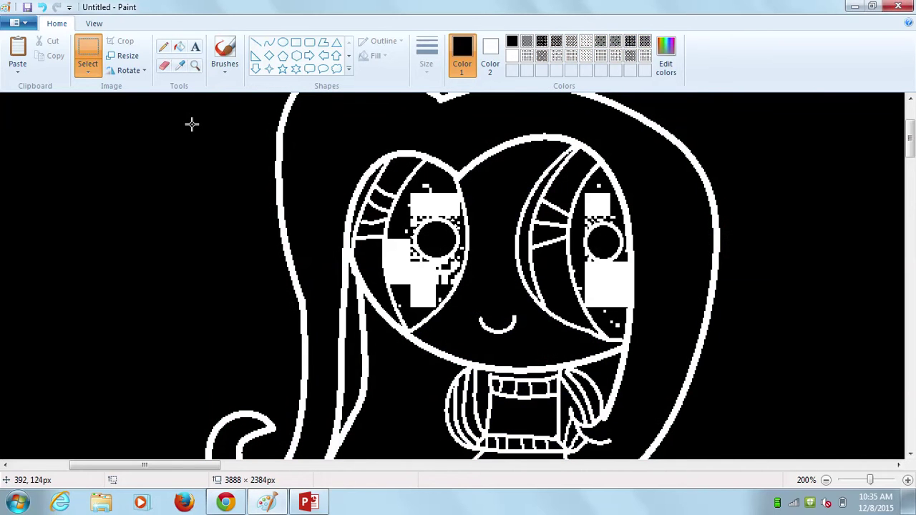
pyautogui.click(5, 7)
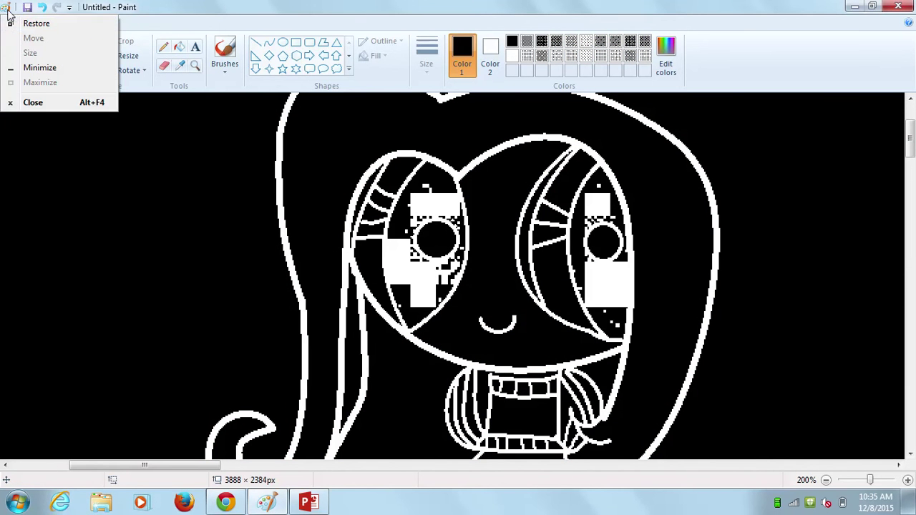
pyautogui.click(227, 3)
pyautogui.click(26, 26)
pyautogui.click(92, 323)
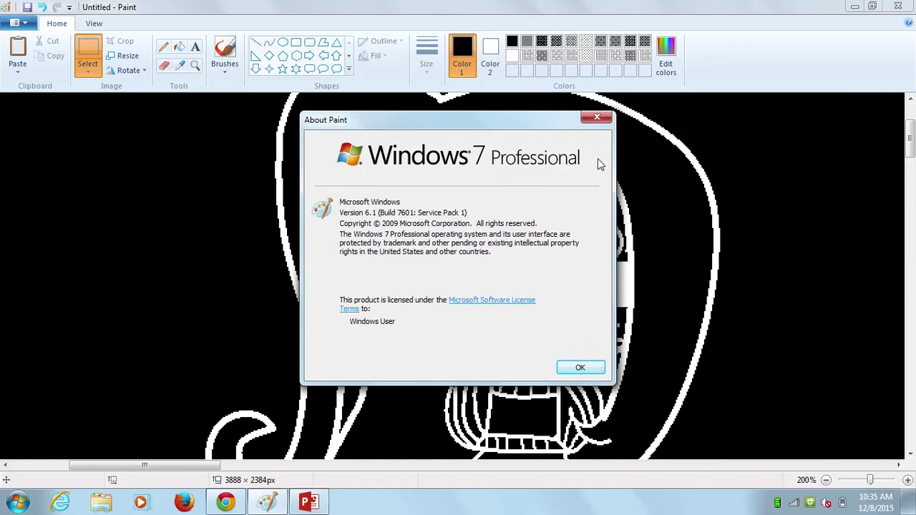
pyautogui.click(593, 114)
# - Set the image properties back to Color and invert the picture's colors to get black outlines on white
pyautogui.click(14, 23)
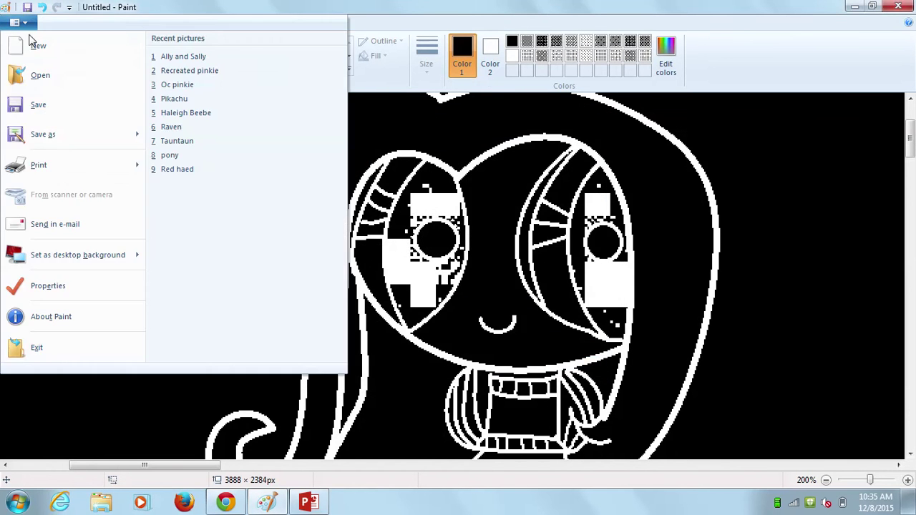
pyautogui.click(71, 285)
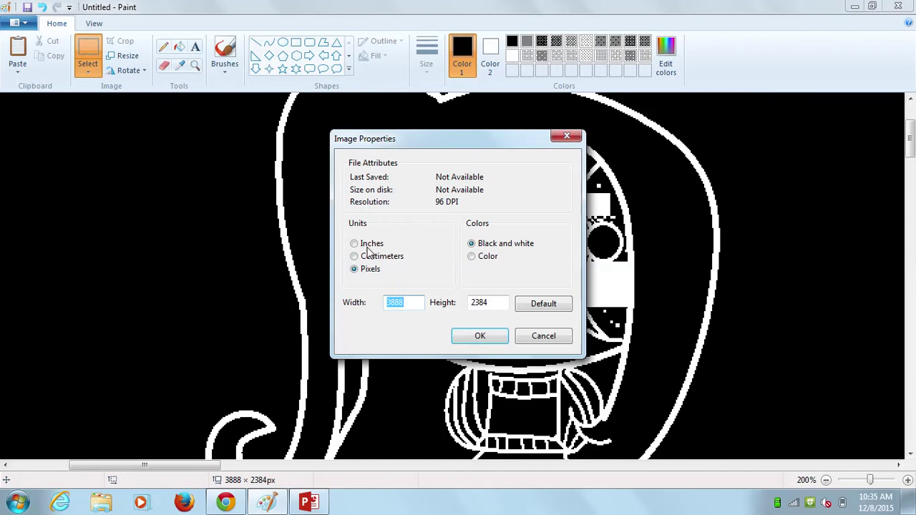
pyautogui.click(471, 259)
pyautogui.click(483, 336)
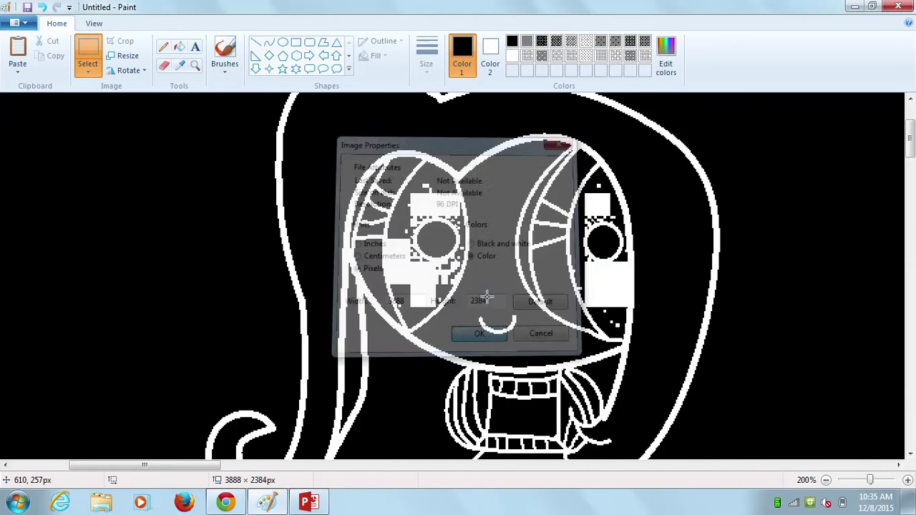
pyautogui.rightClick(234, 165)
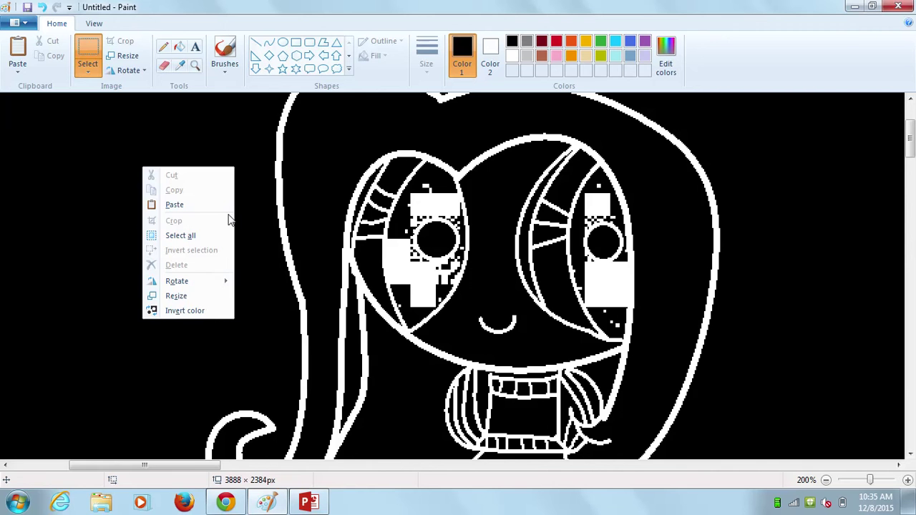
pyautogui.click(184, 313)
# - Fill the white patches inside both pupils with black, leaving the round highlights white
pyautogui.click(179, 46)
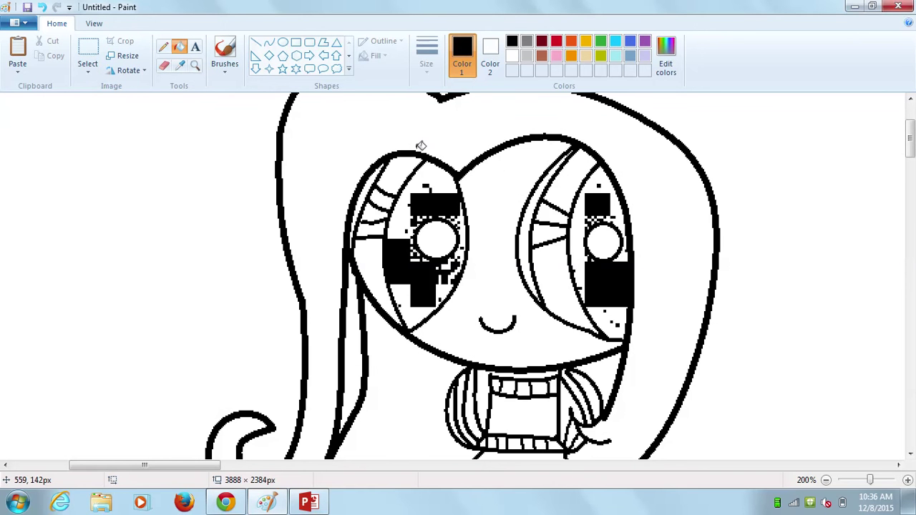
pyautogui.click(432, 188)
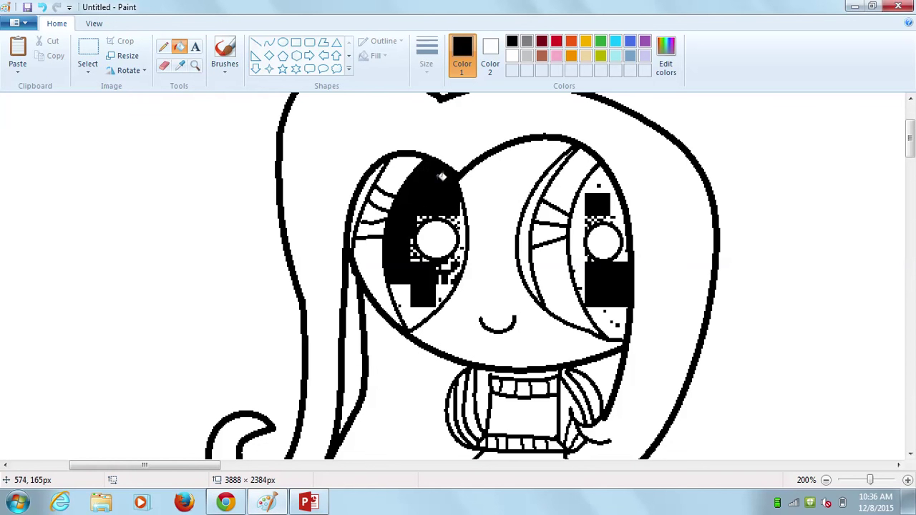
pyautogui.click(405, 300)
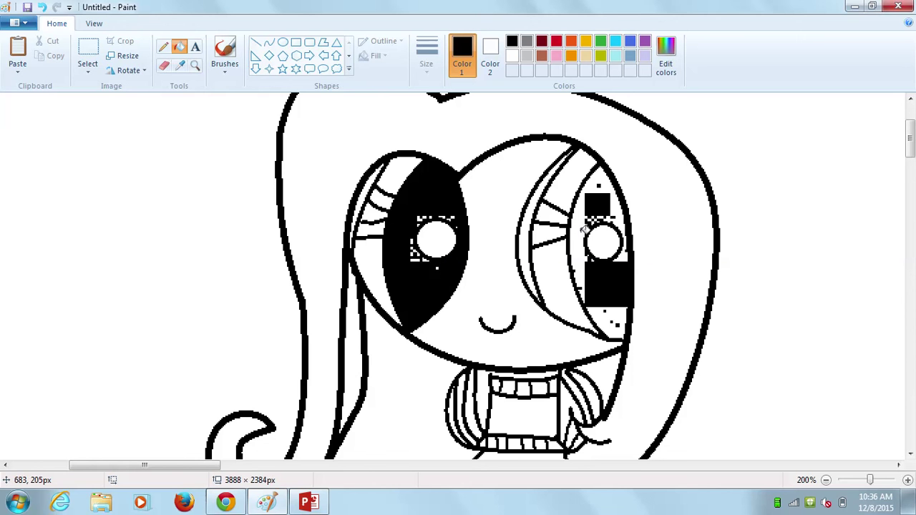
pyautogui.click(582, 229)
pyautogui.click(614, 325)
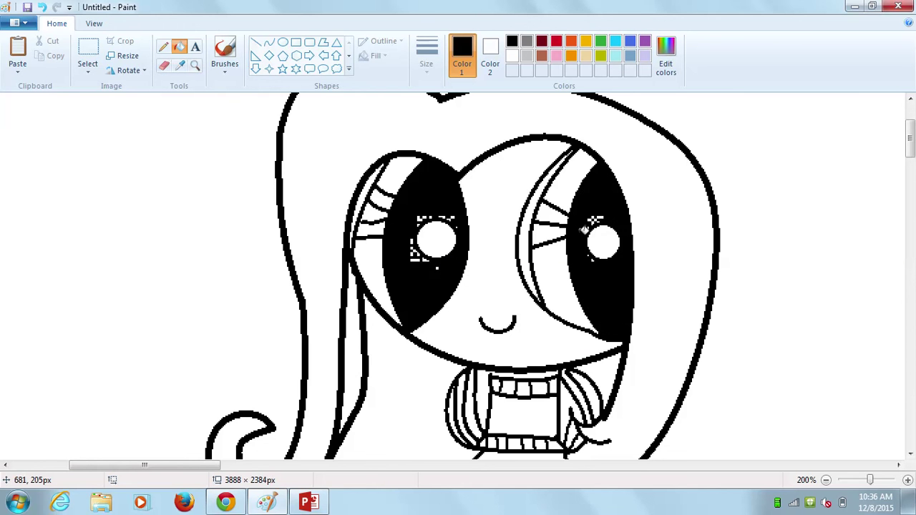
# - Clean up the speckles around both eye highlights with the Pencil, using black on the pupils and white on the highlights
pyautogui.click(163, 46)
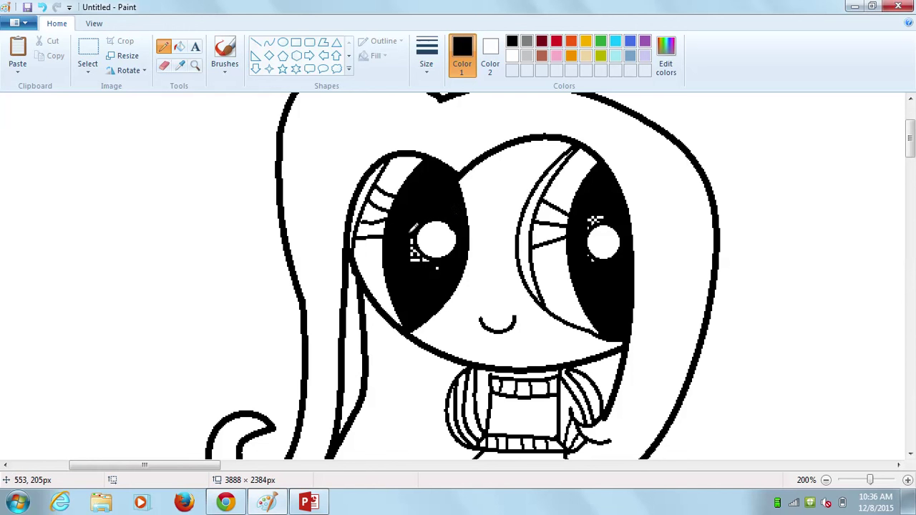
pyautogui.click(511, 55)
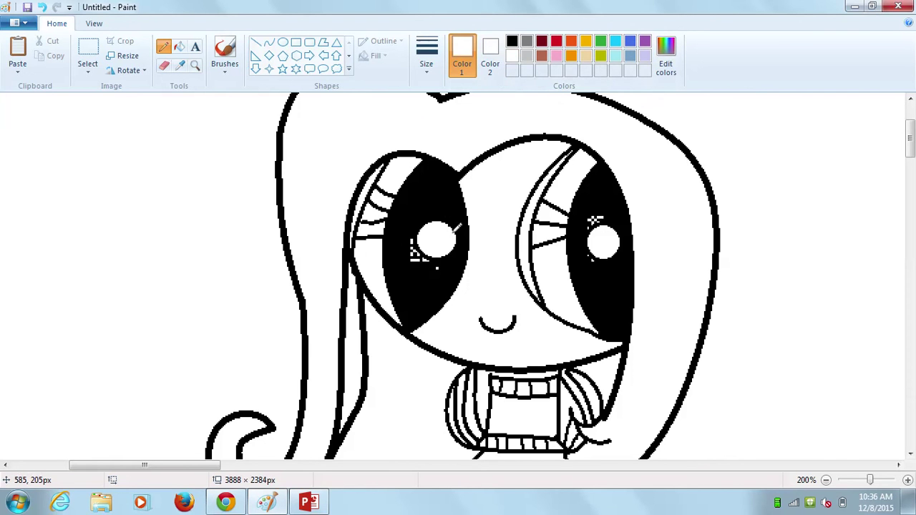
pyautogui.click(512, 41)
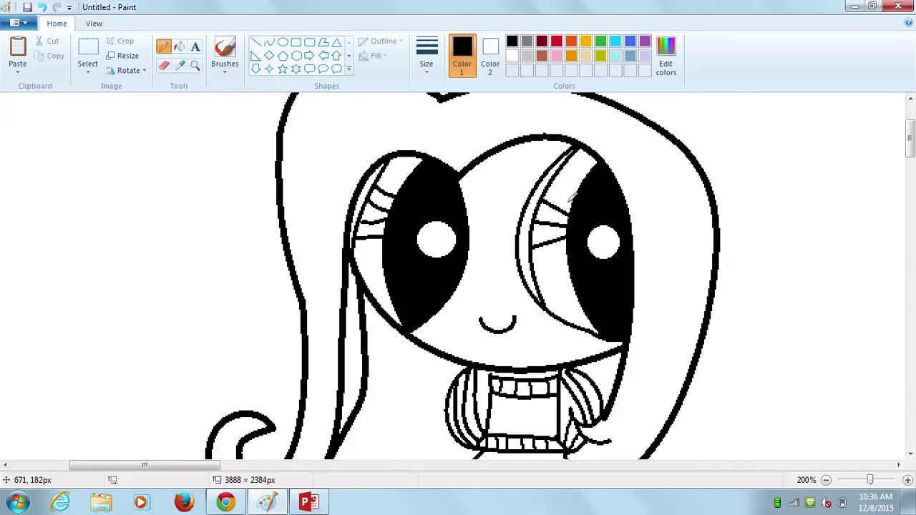
# - Fill the girl's front hair strands and the hair behind her body with rose pink
pyautogui.moveTo(910, 136)
pyautogui.mouseDown()
pyautogui.moveTo(911, 177)
pyautogui.moveTo(913, 164)
pyautogui.mouseUp()
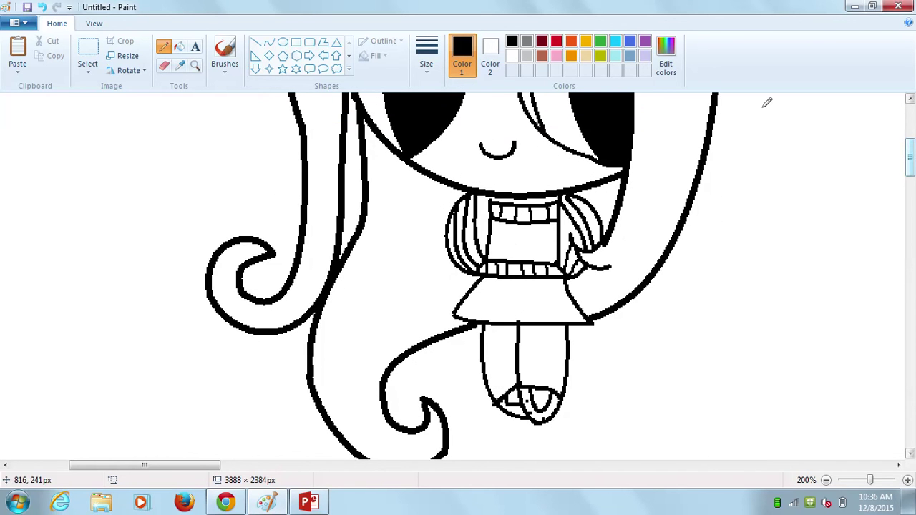
pyautogui.click(556, 56)
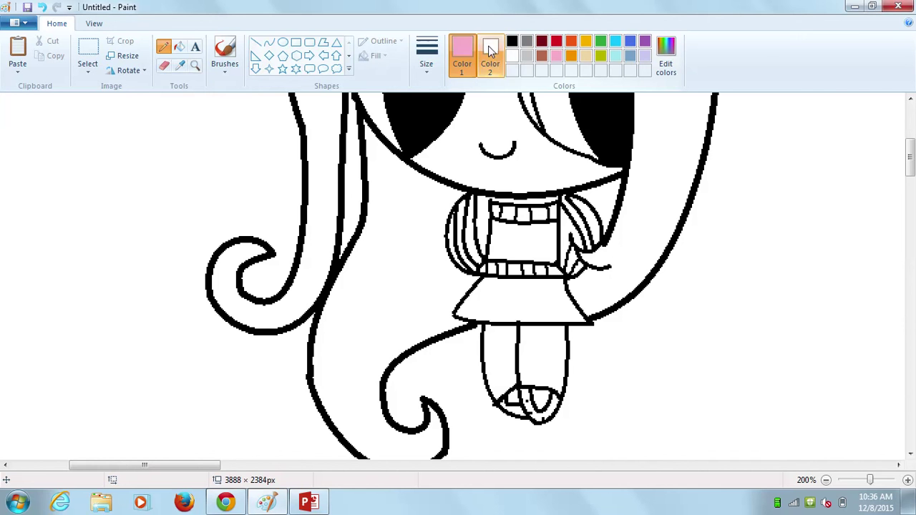
pyautogui.click(181, 50)
pyautogui.click(309, 121)
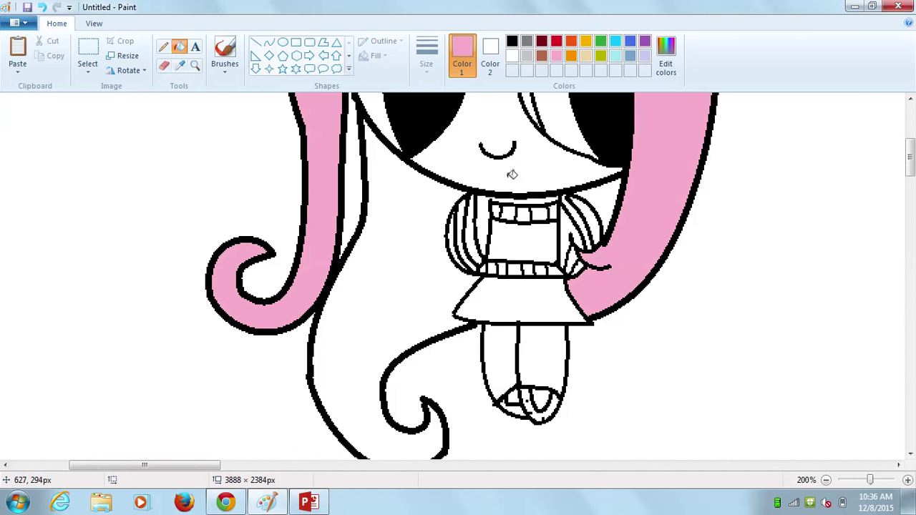
pyautogui.click(404, 307)
# - Fill the sweater's collar, left panel and left sleeve sections with gold
pyautogui.moveTo(914, 152)
pyautogui.mouseDown()
pyautogui.moveTo(913, 132)
pyautogui.moveTo(913, 148)
pyautogui.mouseUp()
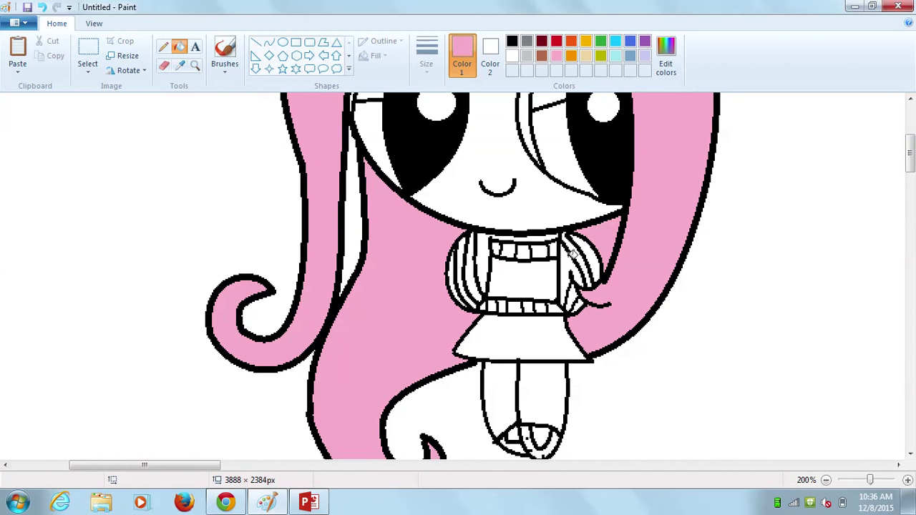
pyautogui.click(585, 40)
pyautogui.click(482, 252)
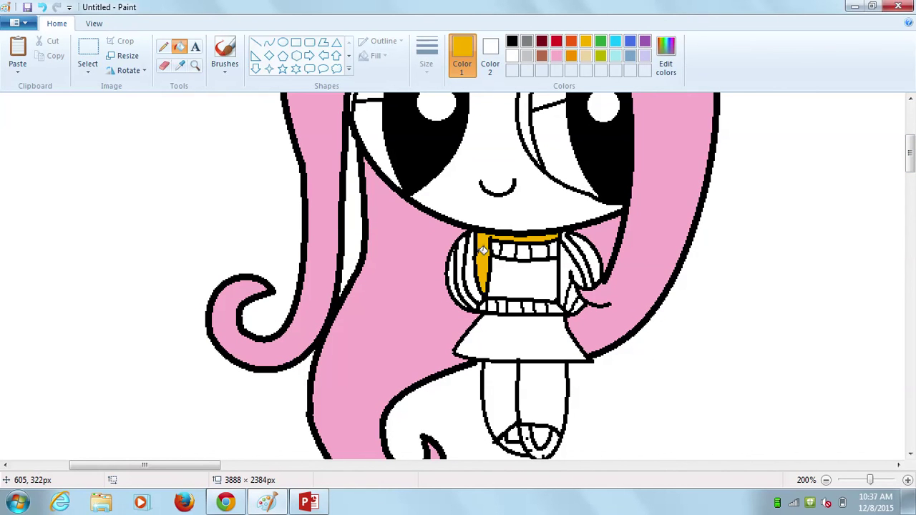
pyautogui.click(473, 271)
pyautogui.click(461, 254)
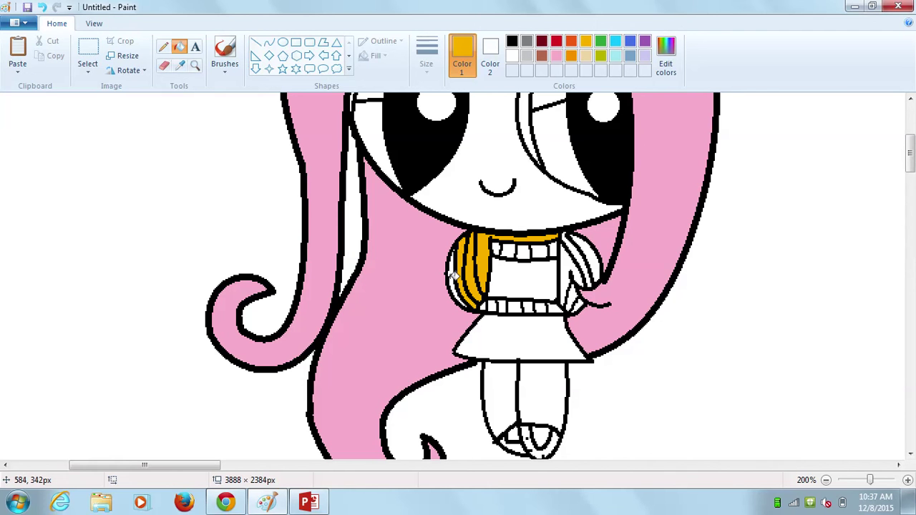
pyautogui.click(453, 278)
# - Fill the sweater front and the neckband squares with gold, and try light tan on the front
pyautogui.click(523, 285)
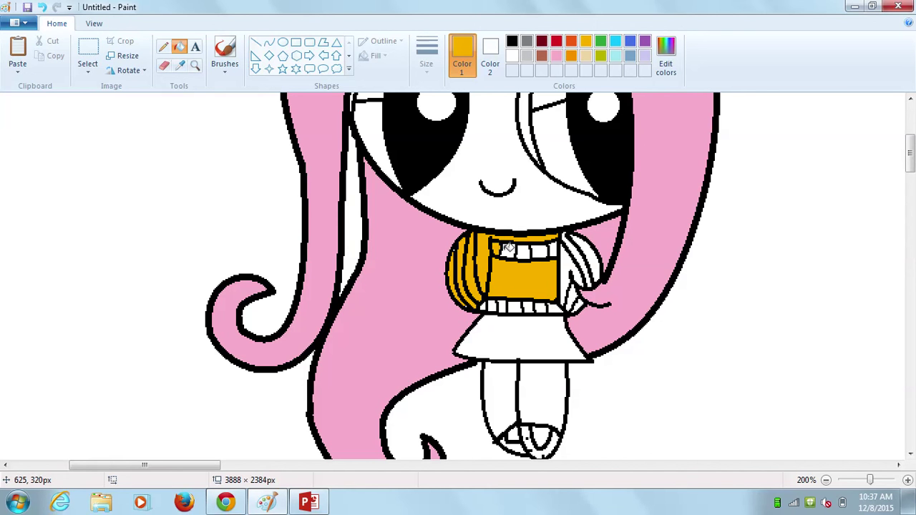
pyautogui.click(505, 251)
pyautogui.click(518, 250)
pyautogui.click(530, 251)
pyautogui.click(542, 250)
pyautogui.click(555, 249)
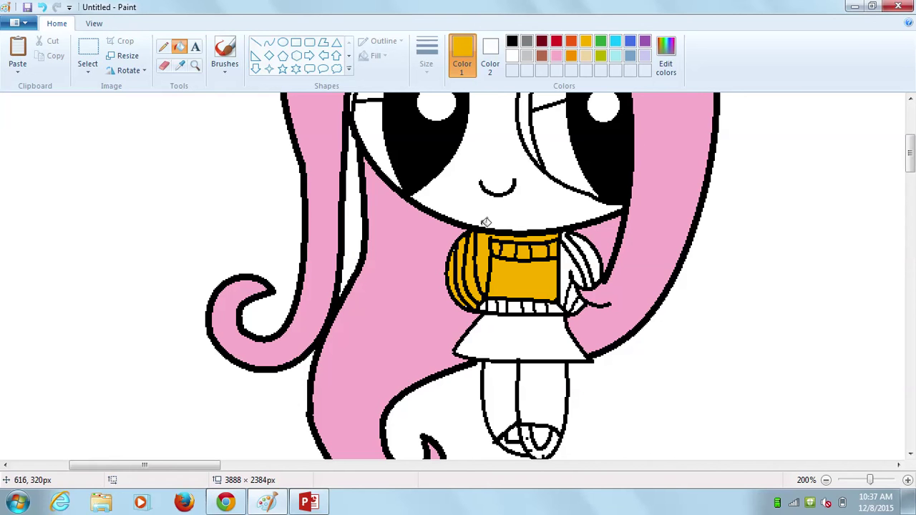
pyautogui.click(586, 56)
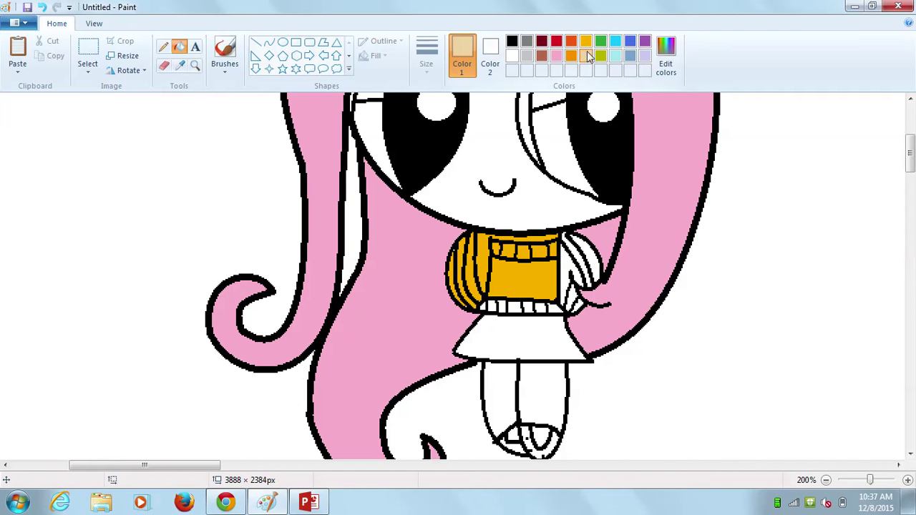
pyautogui.click(506, 276)
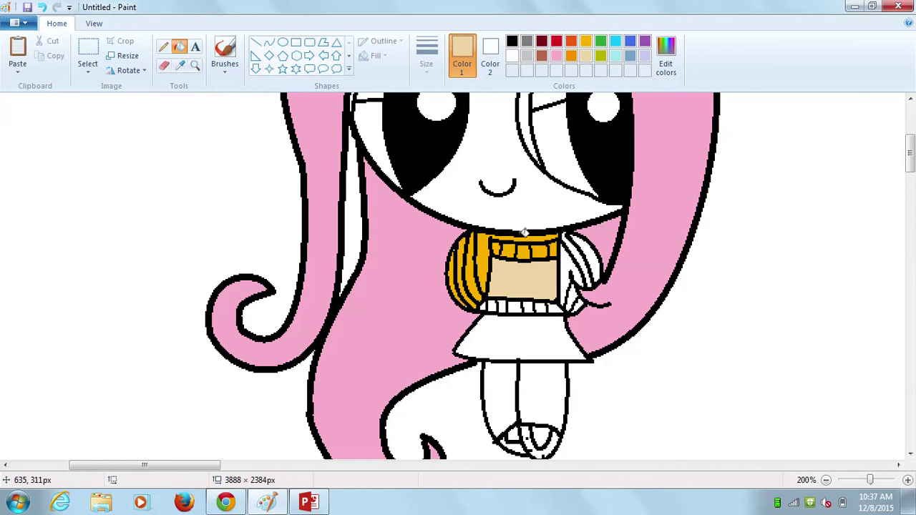
# - Mix a lighter yellow from gold with luminosity 164 and fill the sweater front and neckband squares with it
pyautogui.click(586, 41)
pyautogui.click(665, 53)
pyautogui.click(599, 199)
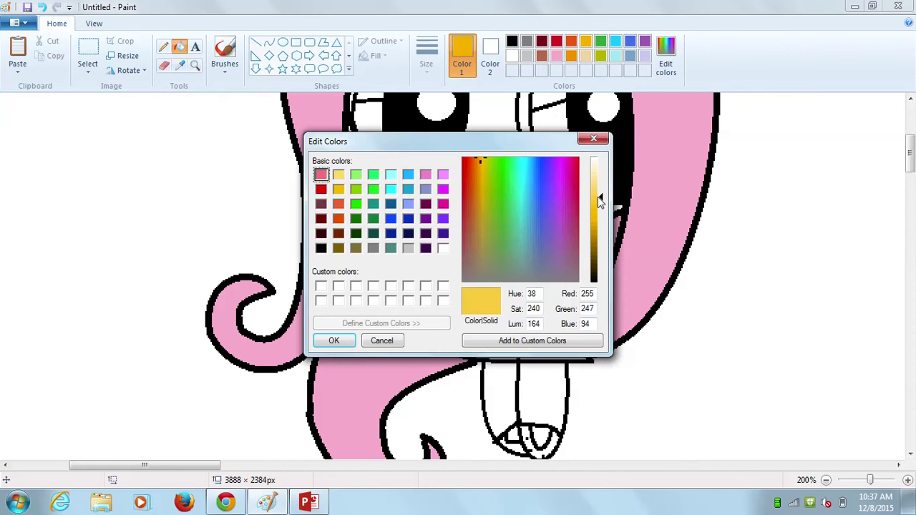
pyautogui.click(333, 341)
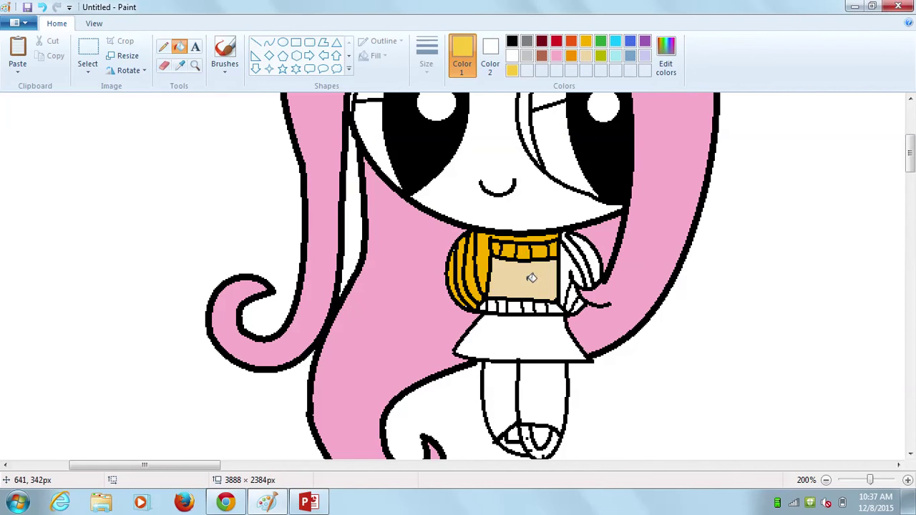
pyautogui.click(525, 276)
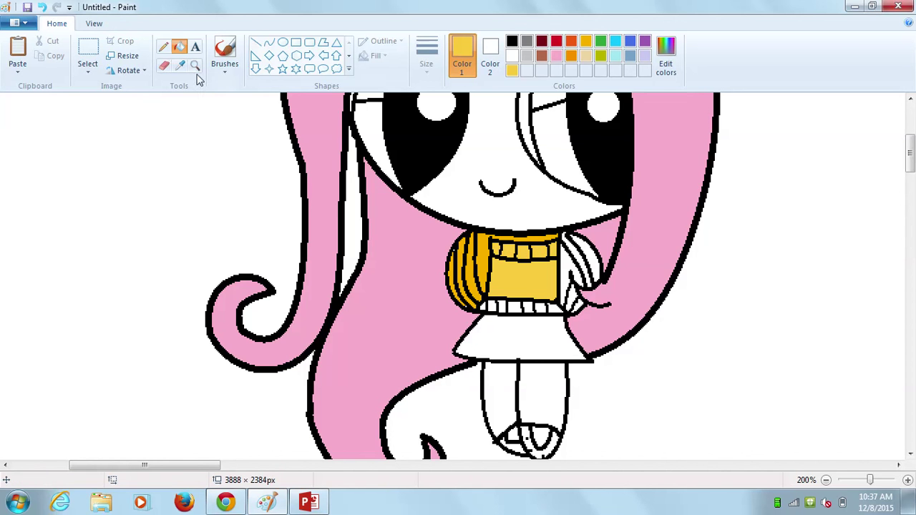
# - Close the outline gap beside the collar with black Pencil, and fill the left panel, left sleeve and collar with the custom yellow
pyautogui.click(163, 47)
pyautogui.click(511, 41)
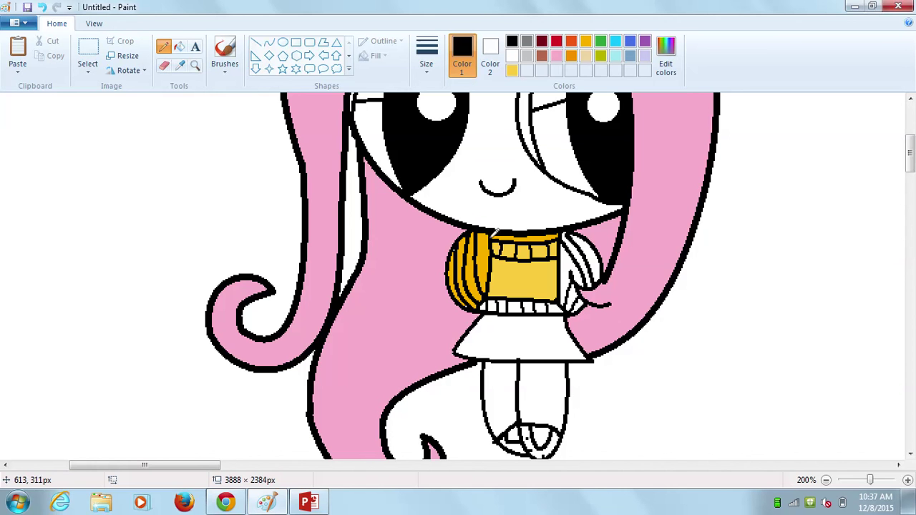
pyautogui.click(513, 70)
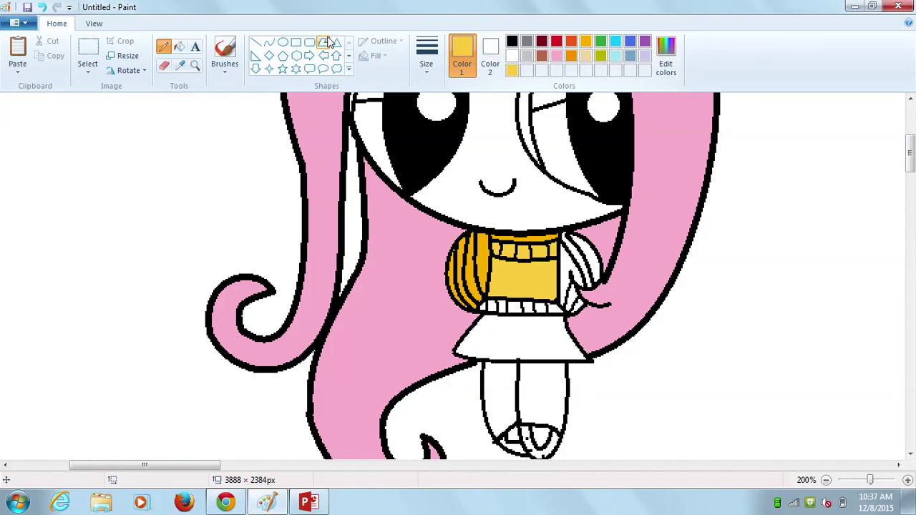
pyautogui.click(178, 48)
pyautogui.click(486, 249)
pyautogui.click(475, 266)
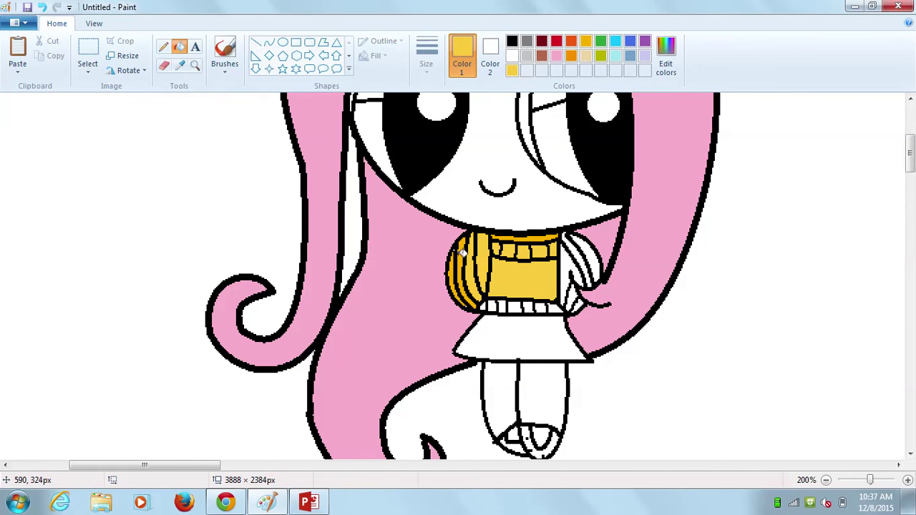
pyautogui.click(462, 267)
pyautogui.click(455, 276)
pyautogui.click(523, 235)
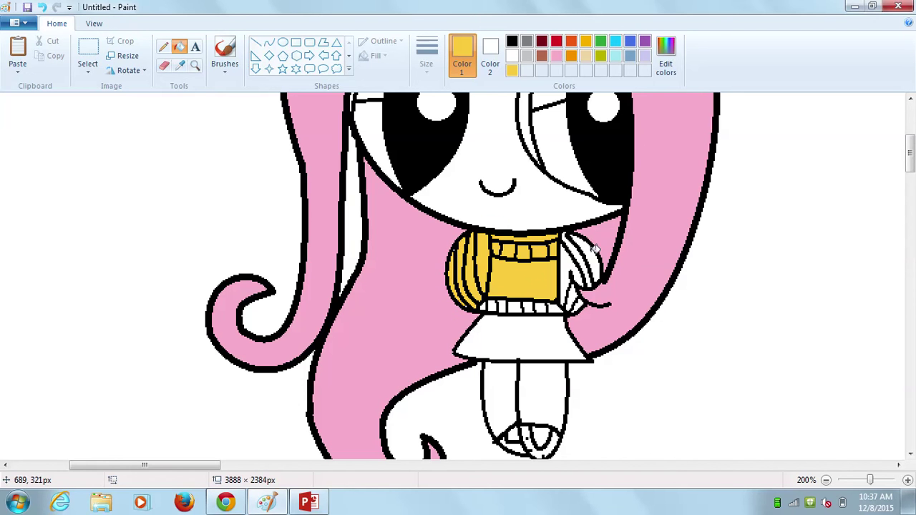
# - Fill the white sections of the sweater's right sleeve, right side panel and cuff with the custom yellow
pyautogui.click(590, 249)
pyautogui.click(575, 264)
pyautogui.click(575, 271)
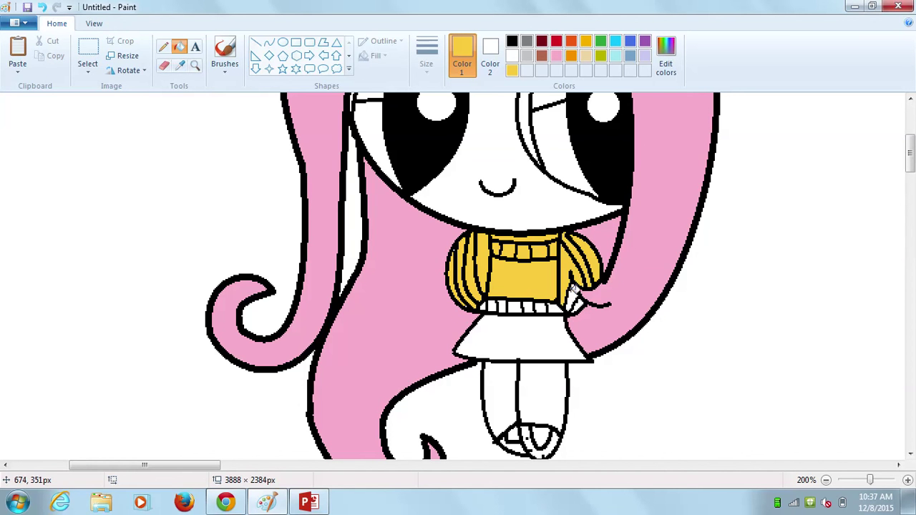
pyautogui.click(574, 296)
pyautogui.click(579, 303)
# - Fill the sweater's hem squares with the custom yellow and the skirt with light turquoise
pyautogui.click(486, 302)
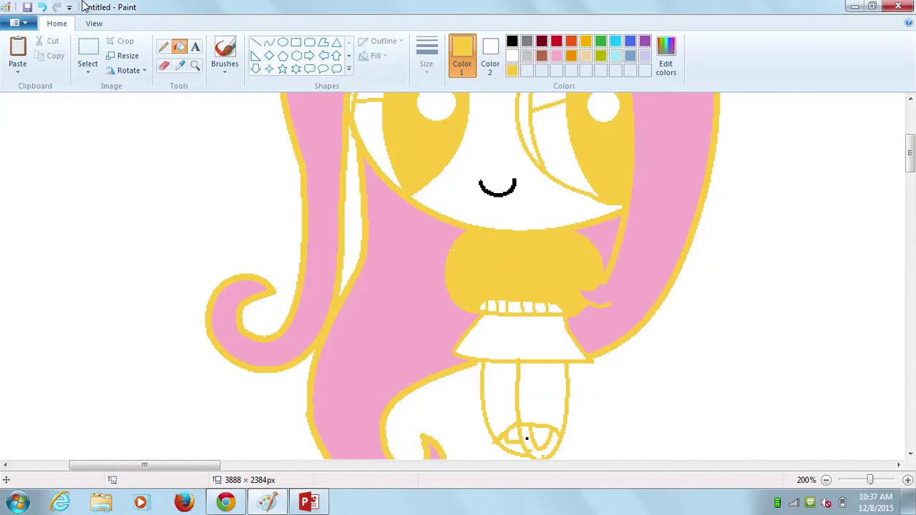
pyautogui.click(43, 7)
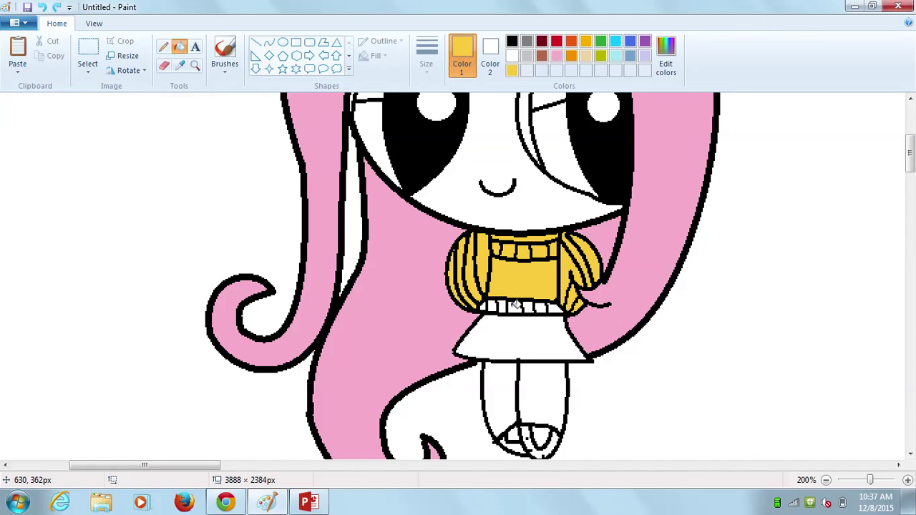
pyautogui.click(528, 308)
pyautogui.click(541, 306)
pyautogui.click(555, 307)
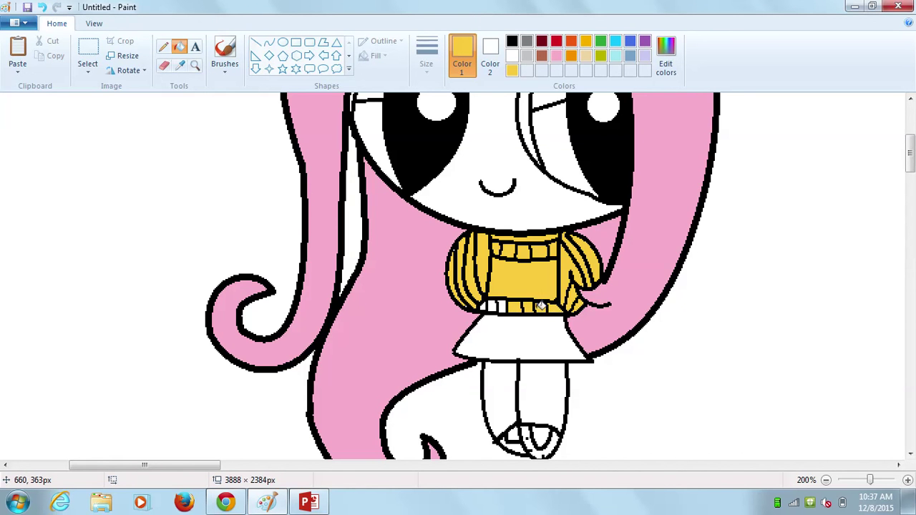
pyautogui.click(503, 306)
pyautogui.click(616, 56)
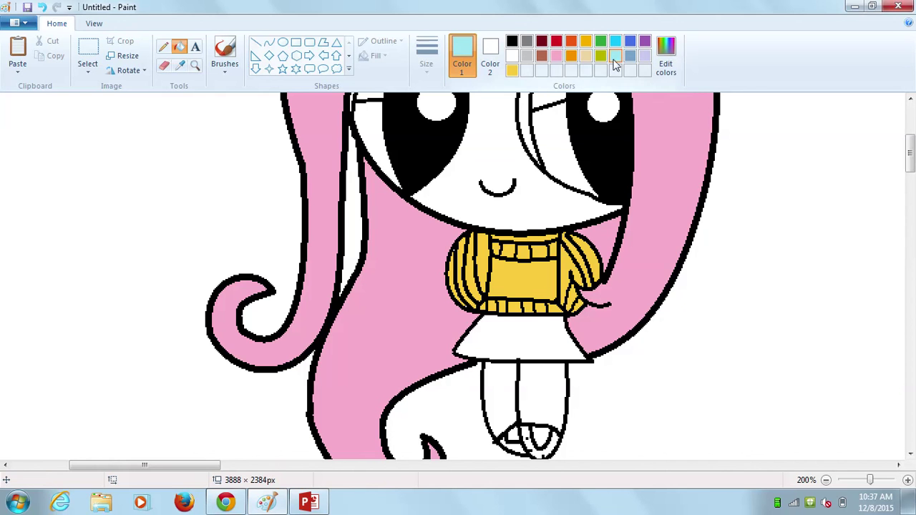
pyautogui.click(513, 325)
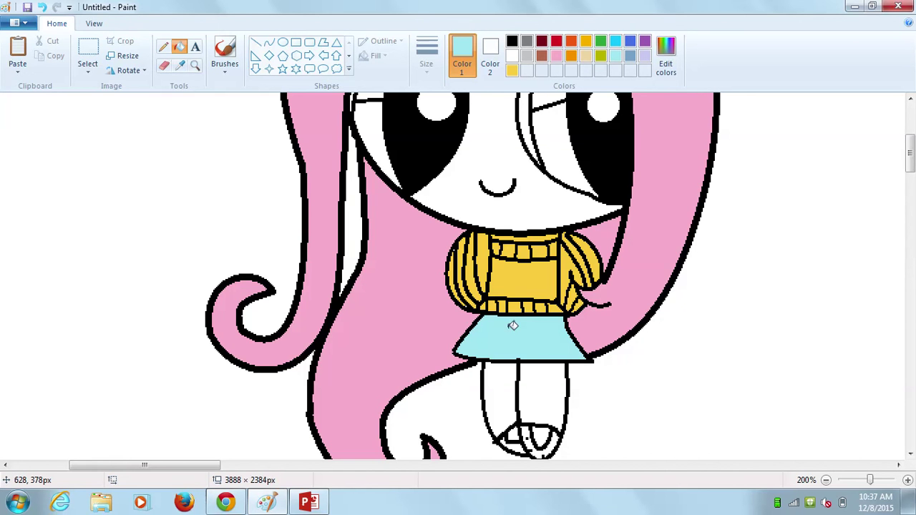
# - Mix a sky blue with hue 133, saturation 184 and luminosity 128, and fill both eyes' upper and lower iris areas with it
pyautogui.click(665, 56)
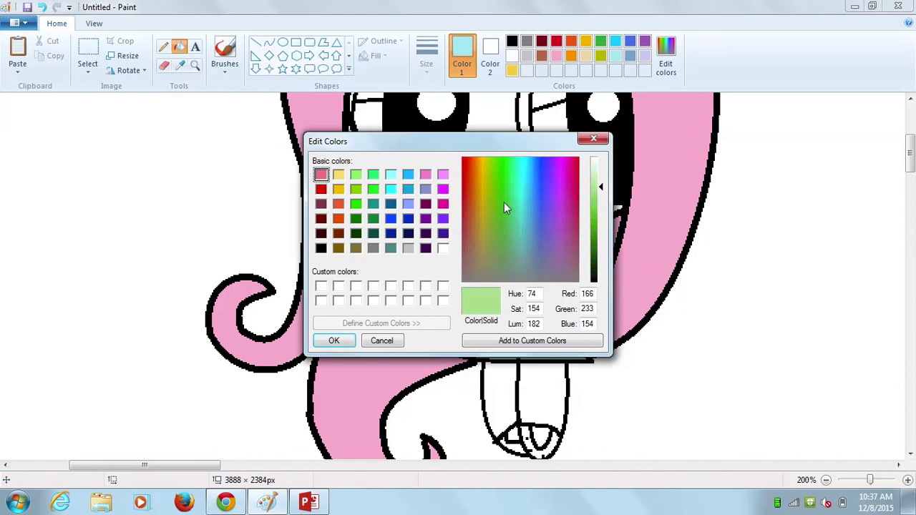
pyautogui.moveTo(523, 190); pyautogui.dragTo(527, 186)
pyautogui.moveTo(601, 209); pyautogui.dragTo(599, 215)
pyautogui.click(334, 341)
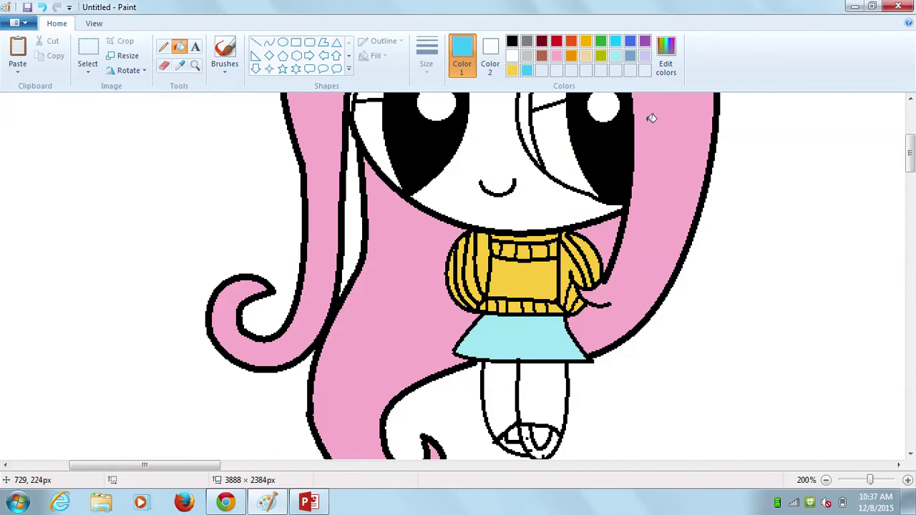
pyautogui.moveTo(910, 163); pyautogui.dragTo(910, 149)
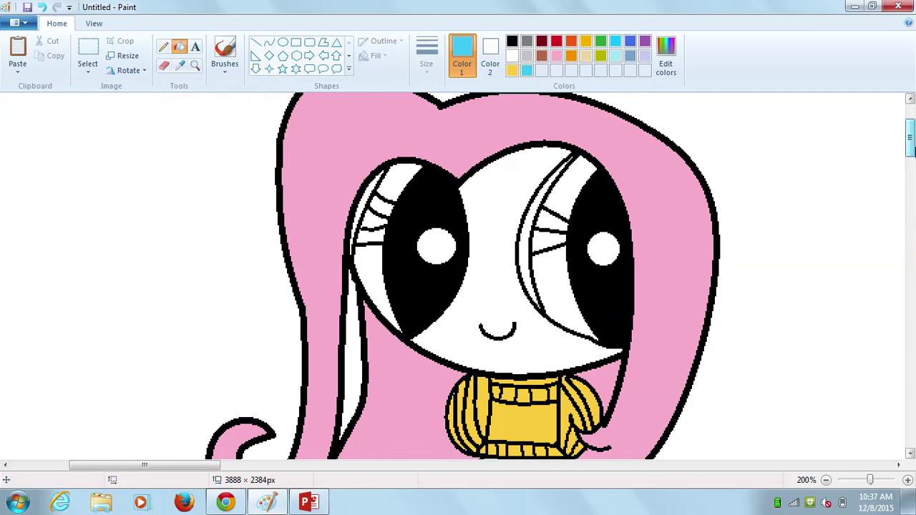
pyautogui.click(572, 180)
pyautogui.click(557, 305)
pyautogui.click(372, 272)
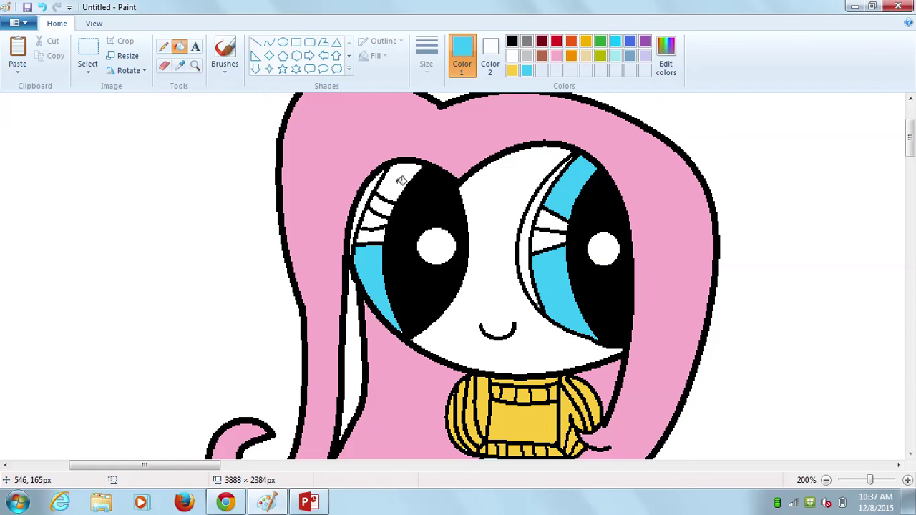
pyautogui.click(403, 180)
# - Mix a lighter blue with luminosity 166 and fill the topmost narrow iris segment of the left eye with it
pyautogui.click(664, 58)
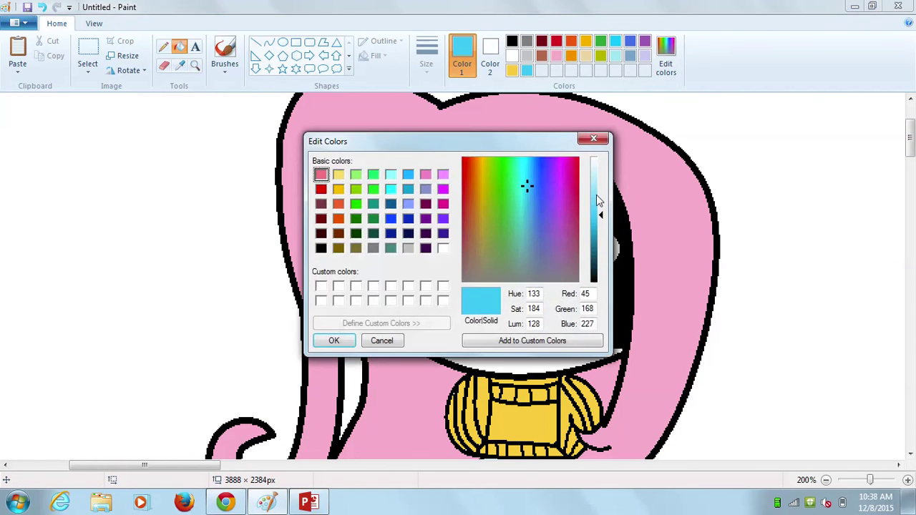
pyautogui.click(598, 197)
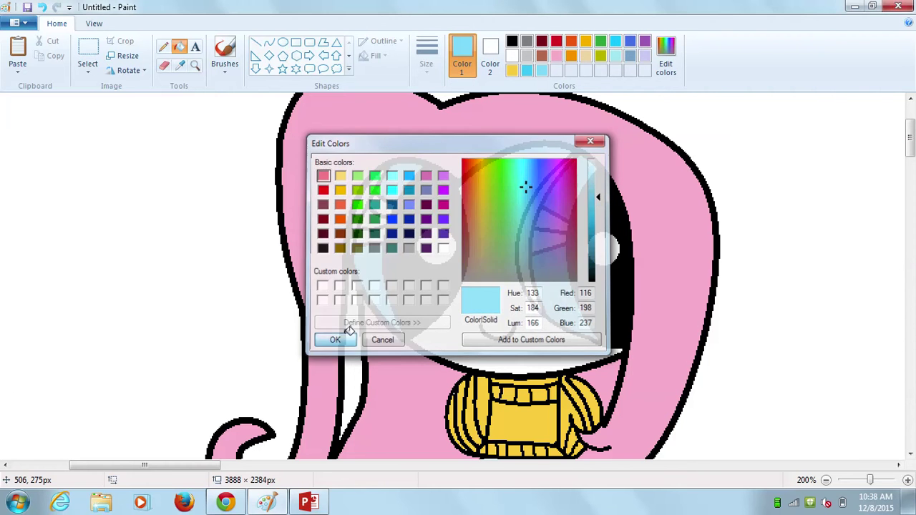
pyautogui.click(333, 340)
pyautogui.click(380, 204)
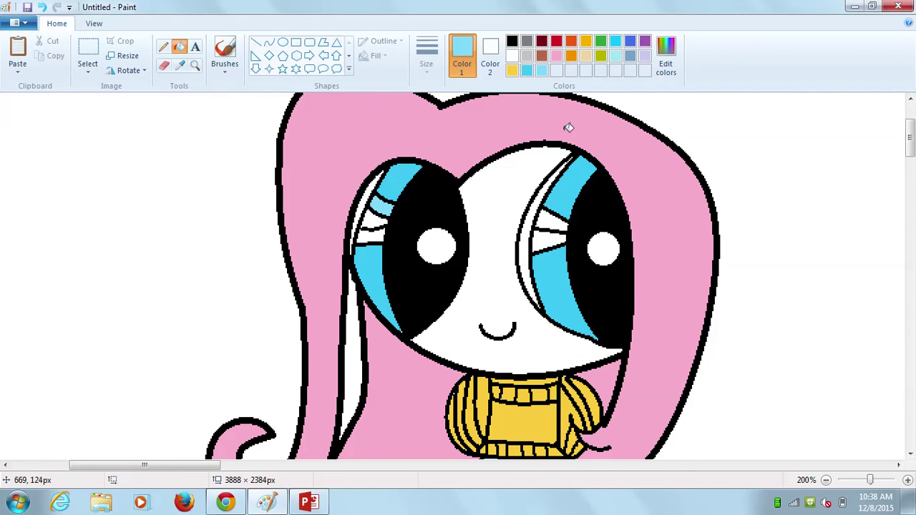
# - Mix an even paler blue and apply it to the left eye's topmost narrow iris segment
pyautogui.click(665, 59)
pyautogui.moveTo(633, 190); pyautogui.dragTo(633, 183)
pyautogui.click(339, 344)
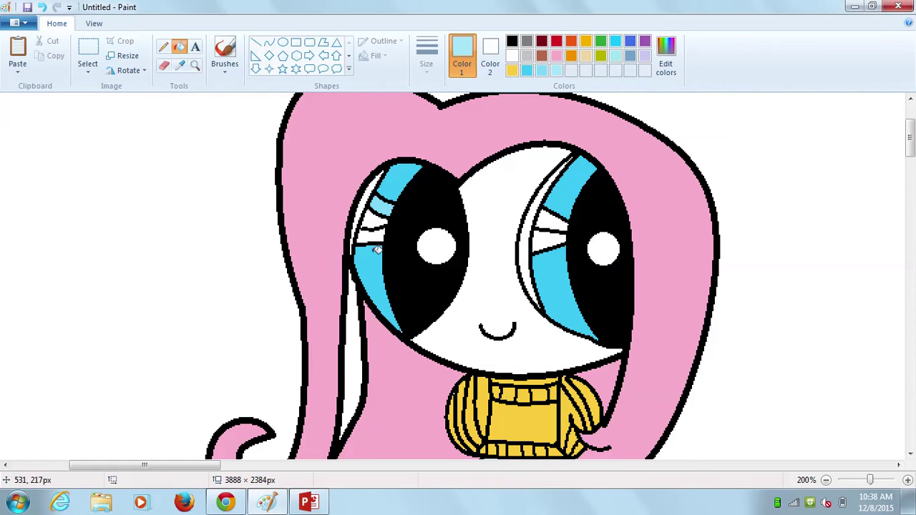
# - Mix a dark teal by darkening the sky blue, and fill the left eye's middle narrow iris segment with it
pyautogui.click(526, 70)
pyautogui.click(665, 53)
pyautogui.moveTo(601, 218); pyautogui.dragTo(599, 254)
pyautogui.click(333, 341)
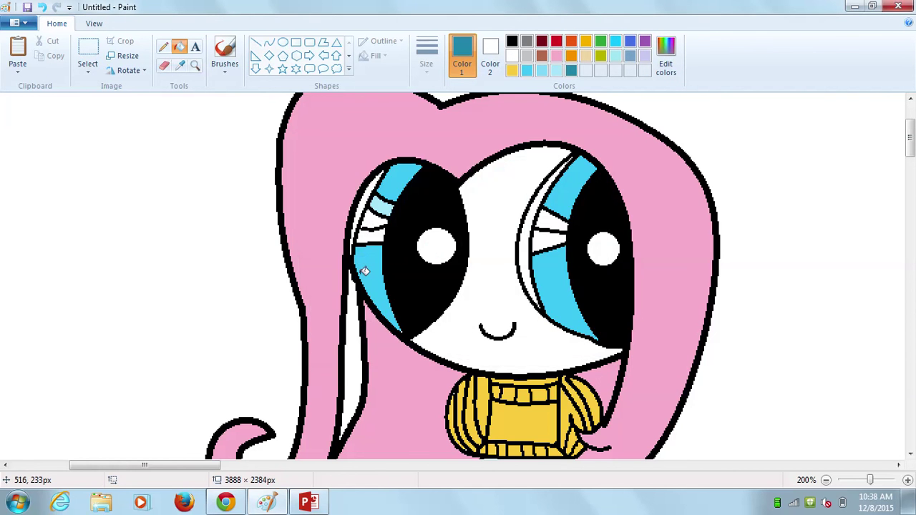
pyautogui.click(372, 226)
pyautogui.click(42, 8)
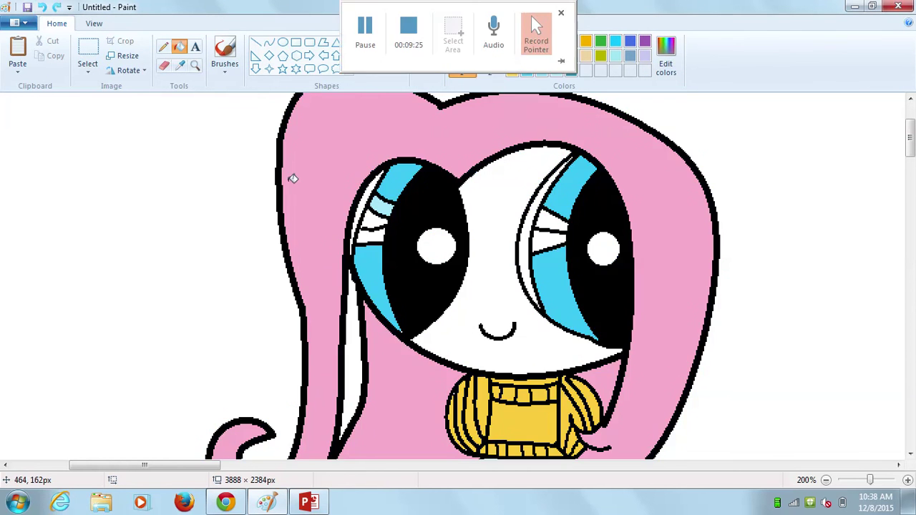
pyautogui.click(374, 218)
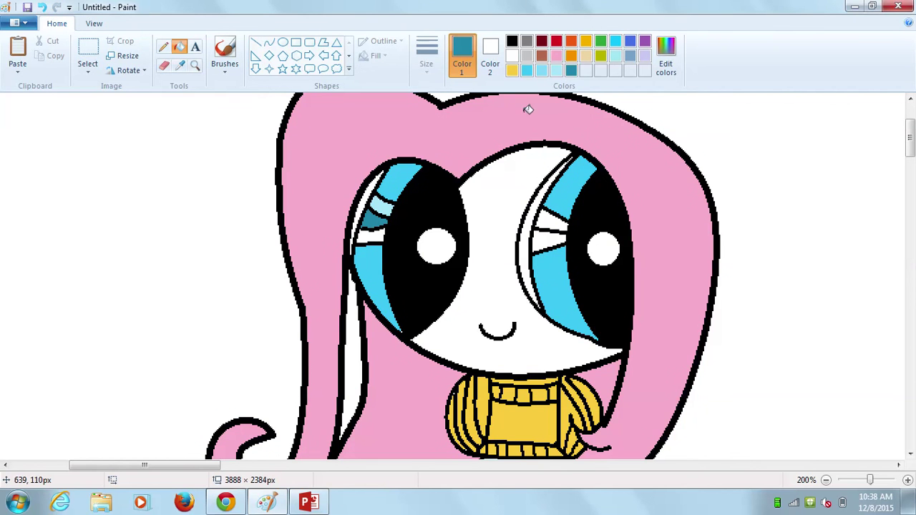
# - Fill the left eye's lowest narrow segment with sky blue, pencil over its lower dividing line, and touch up the pupil edge in black
pyautogui.click(526, 70)
pyautogui.click(374, 232)
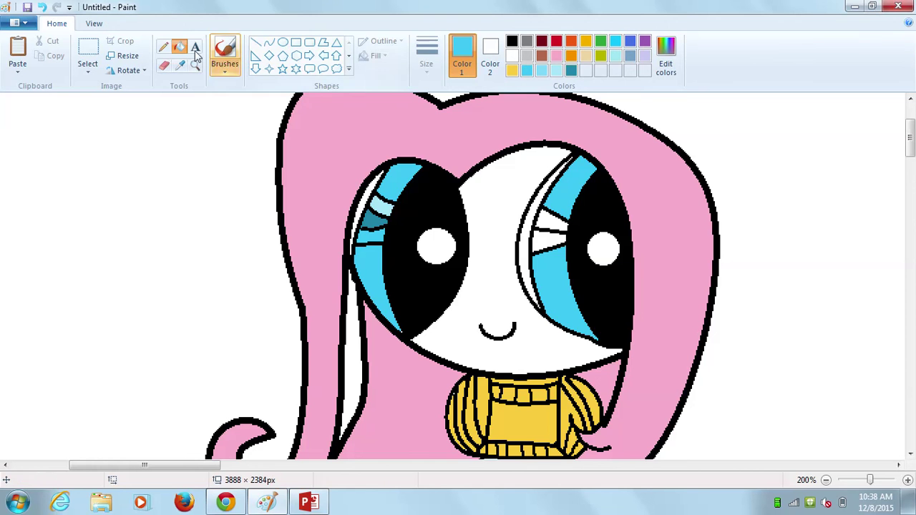
pyautogui.click(164, 46)
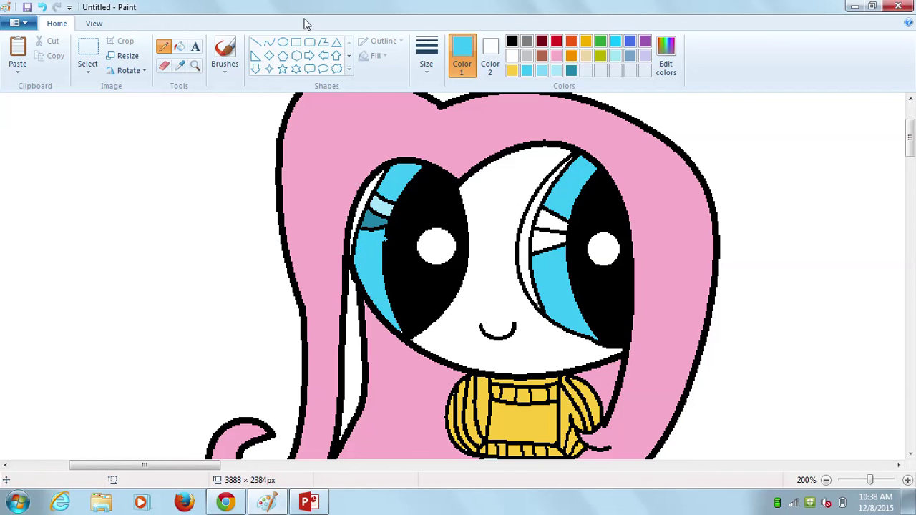
pyautogui.click(511, 41)
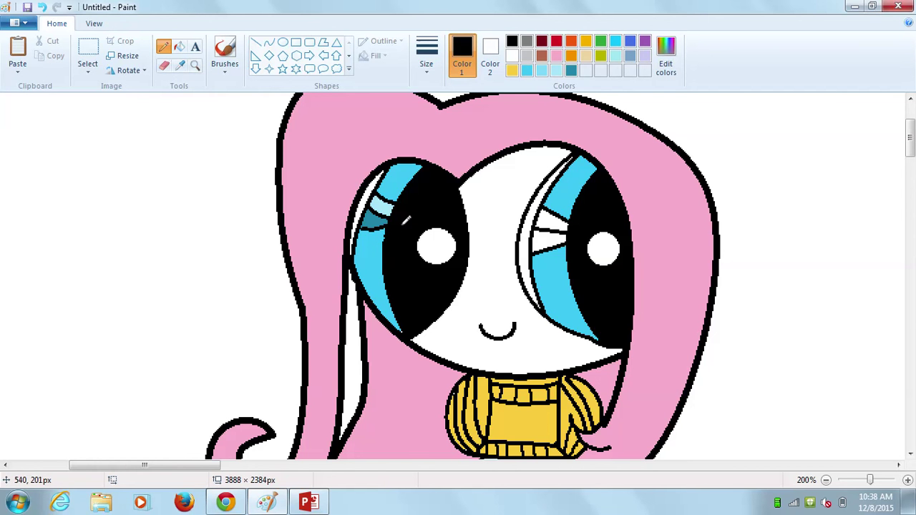
# - Fill the right eye's upper narrow iris segment with the palest custom blue and the lower one with dark teal
pyautogui.moveTo(910, 136)
pyautogui.mouseDown()
pyautogui.moveTo(911, 162)
pyautogui.moveTo(911, 144)
pyautogui.mouseUp()
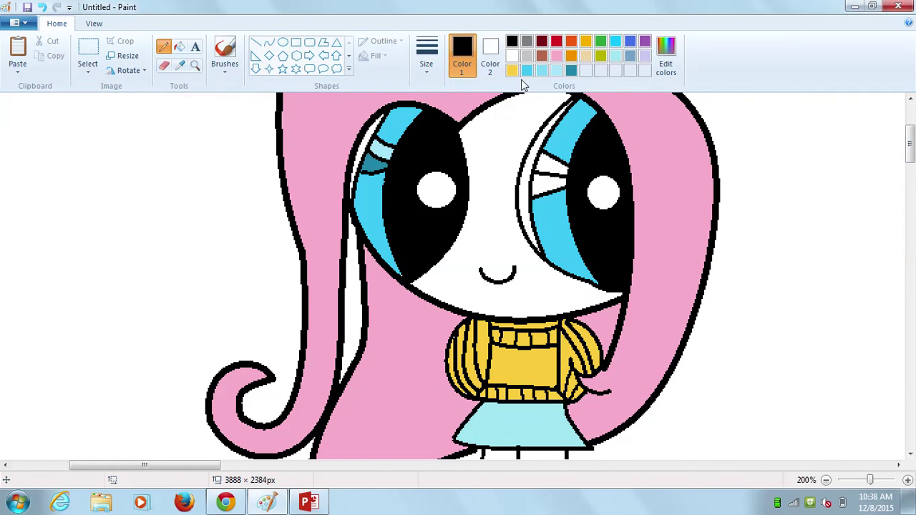
pyautogui.click(553, 71)
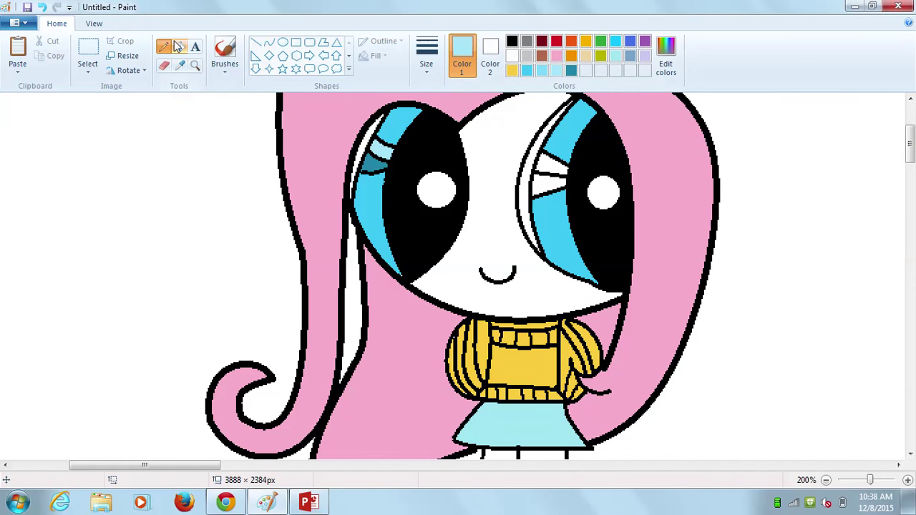
pyautogui.click(178, 46)
pyautogui.click(548, 164)
pyautogui.click(571, 71)
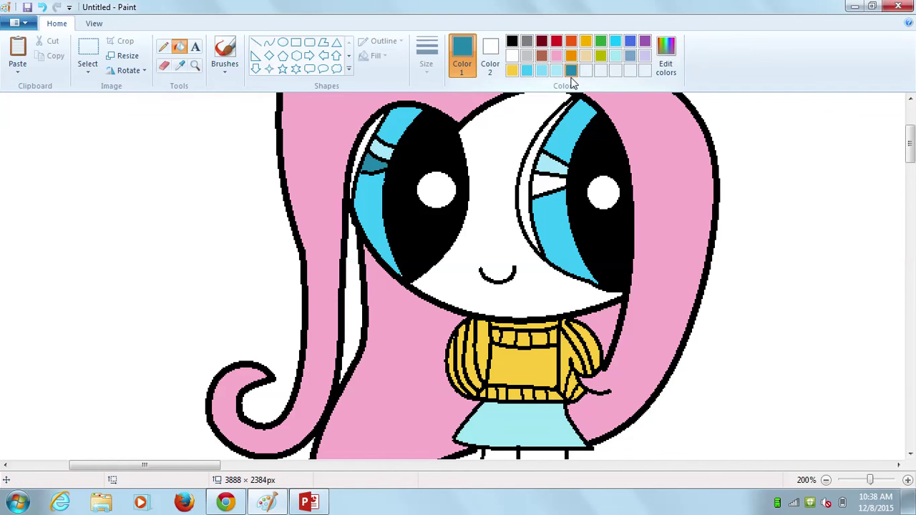
pyautogui.click(545, 185)
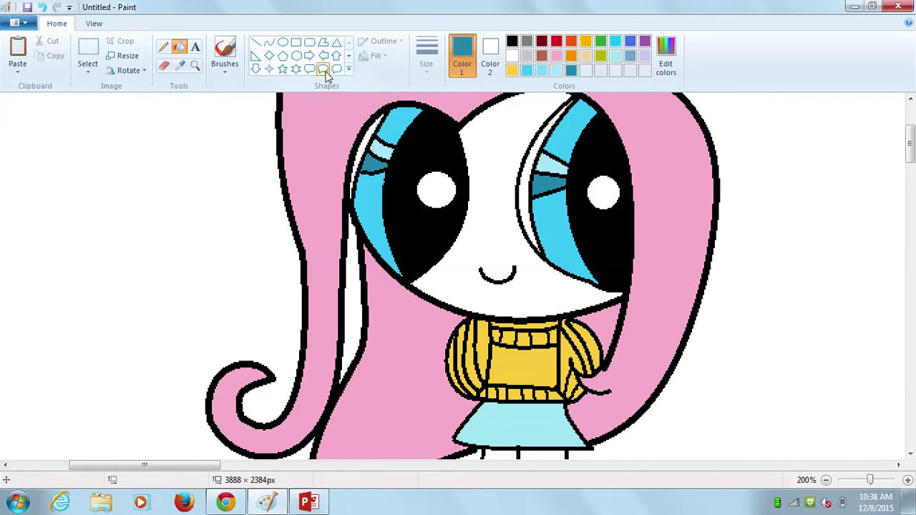
# - Fill both shoes with black at 300% zoom, leaving the foot openings white
pyautogui.click(194, 65)
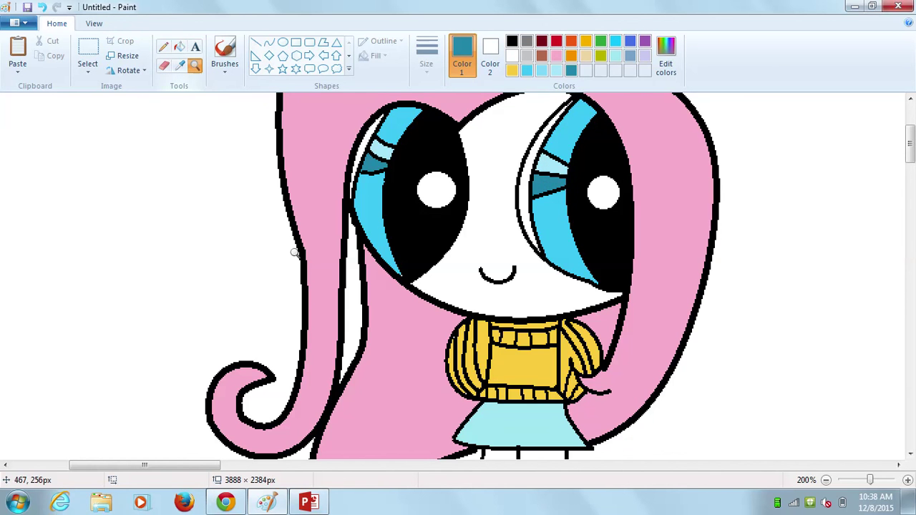
pyautogui.rightClick(295, 252)
pyautogui.rightClick(296, 255)
pyautogui.click(253, 139)
pyautogui.click(213, 330)
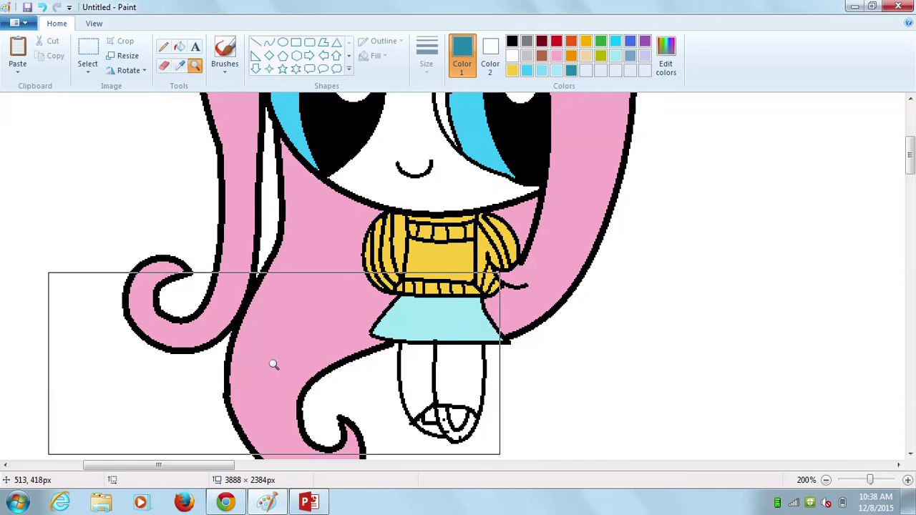
pyautogui.click(274, 365)
pyautogui.click(511, 41)
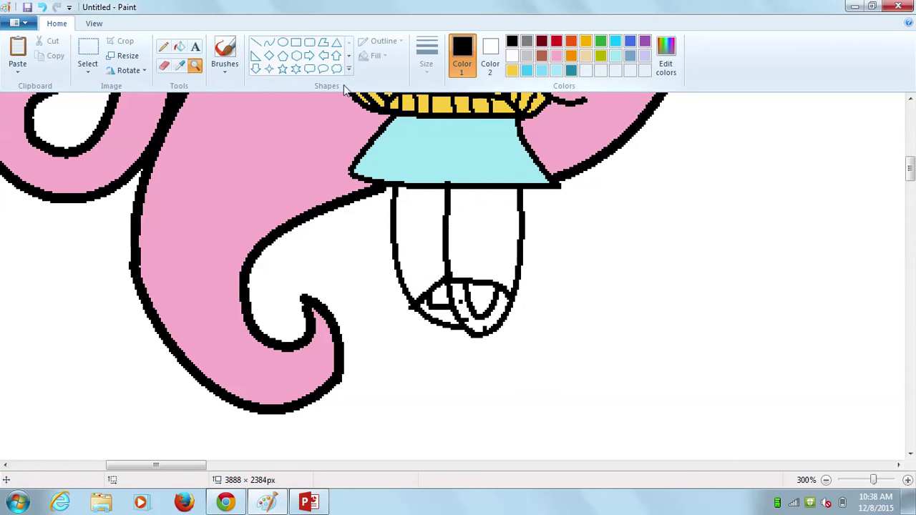
pyautogui.click(179, 46)
pyautogui.click(446, 310)
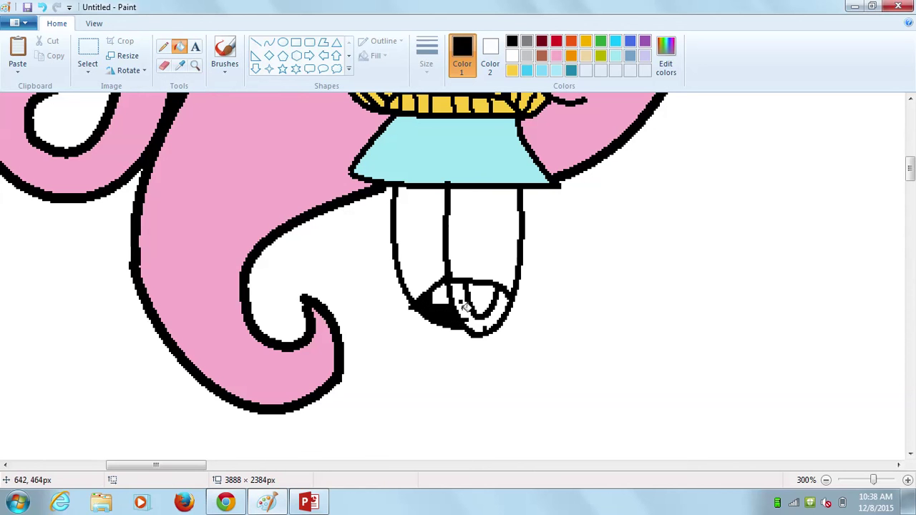
pyautogui.click(465, 307)
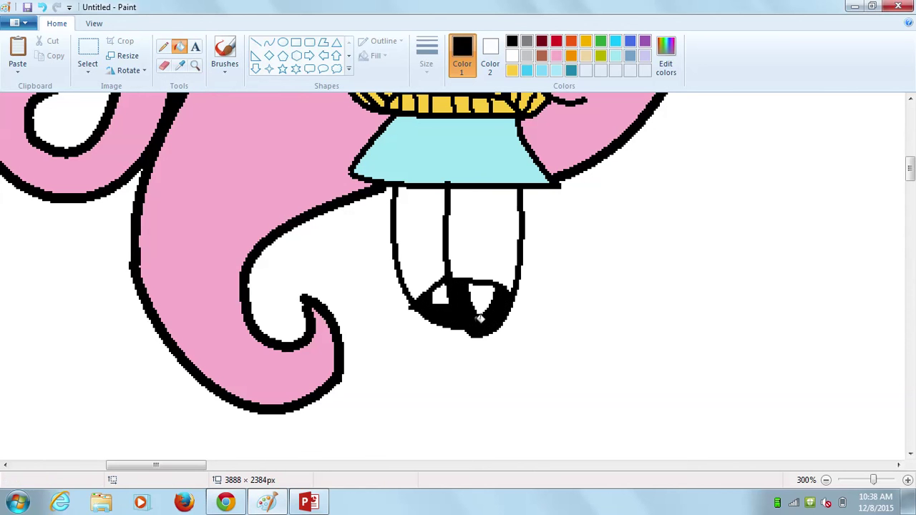
# - Mix a light peach skin tone by lightening the basic orange with hue 13 and saturation 240
pyautogui.click(585, 57)
pyautogui.click(665, 57)
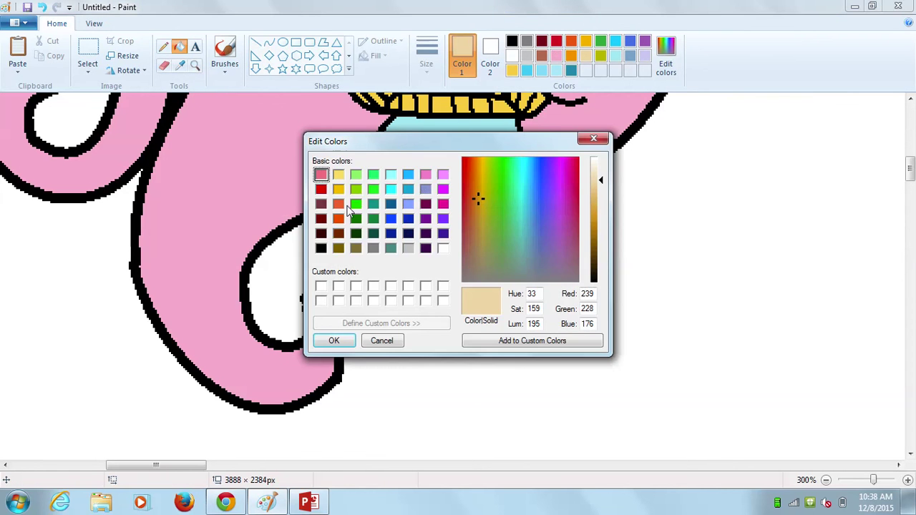
pyautogui.click(338, 204)
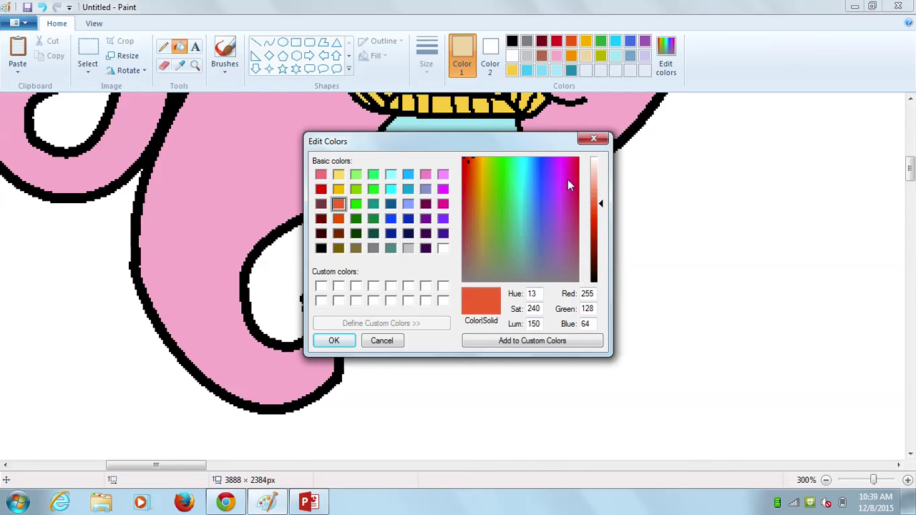
pyautogui.moveTo(599, 178); pyautogui.dragTo(599, 173)
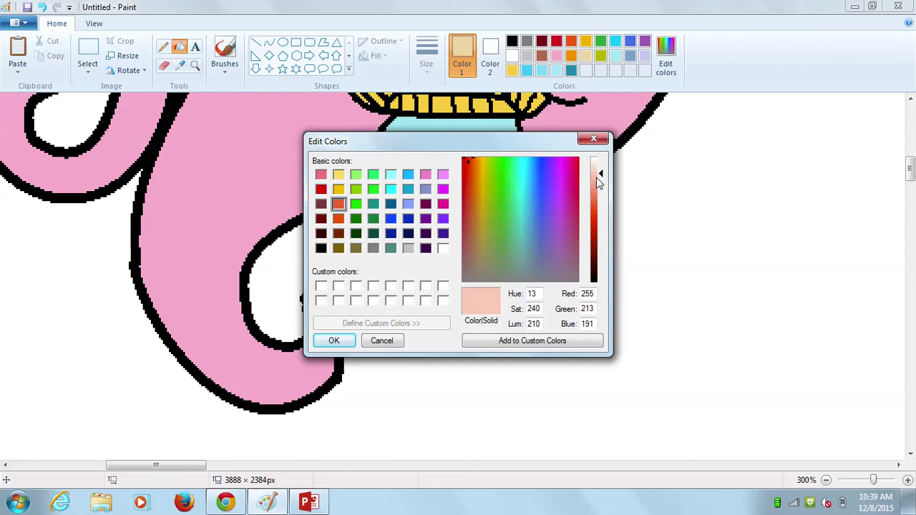
pyautogui.click(598, 182)
pyautogui.click(355, 341)
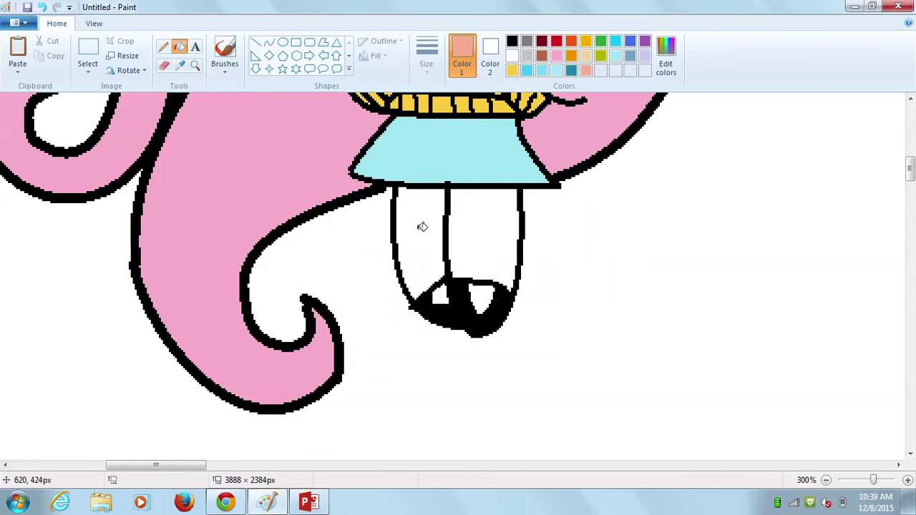
# - Fill both legs and the face with the custom peach
pyautogui.click(421, 227)
pyautogui.click(466, 225)
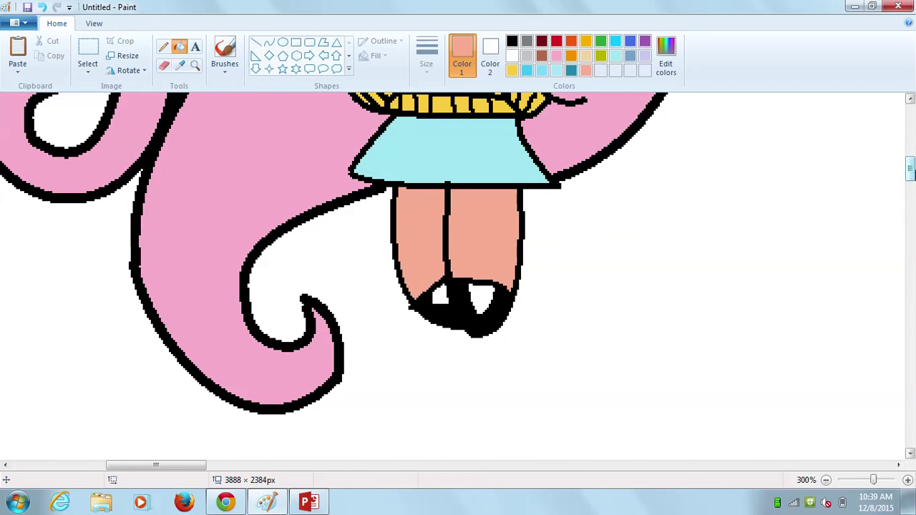
pyautogui.scroll(5, 623, 260)
pyautogui.click(421, 275)
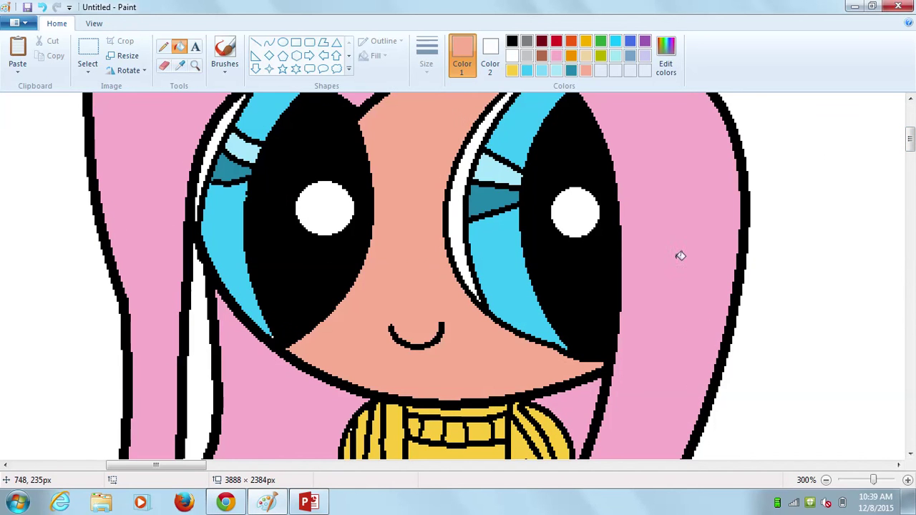
# - Select the whole colored girl and enlarge her on the canvas, stretching the selection to about 2592 × 2280 px
pyautogui.moveTo(914, 134); pyautogui.dragTo(899, 77)
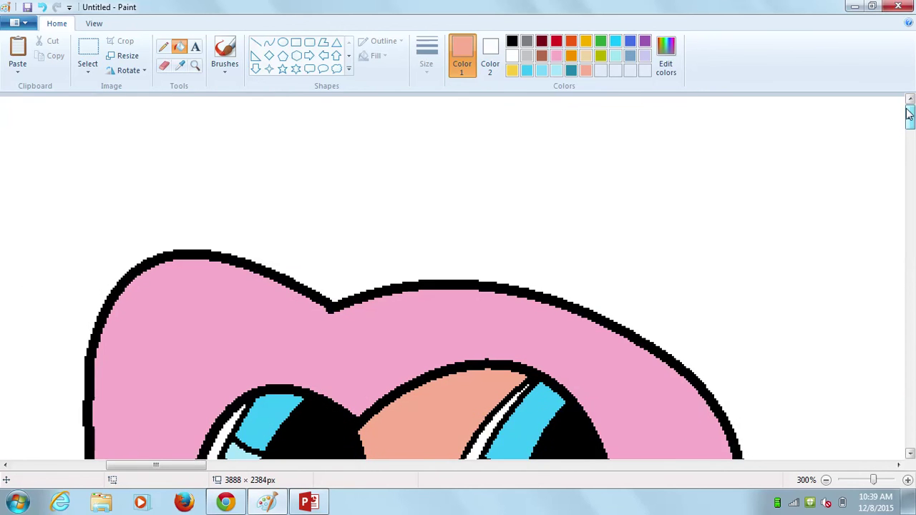
pyautogui.moveTo(907, 113); pyautogui.dragTo(909, 131)
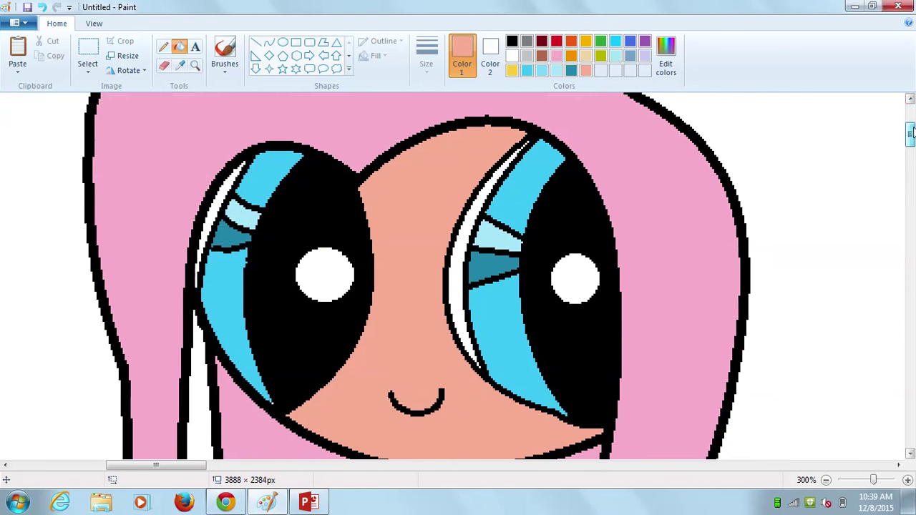
pyautogui.click(195, 65)
pyautogui.rightClick(279, 155)
pyautogui.rightClick(278, 156)
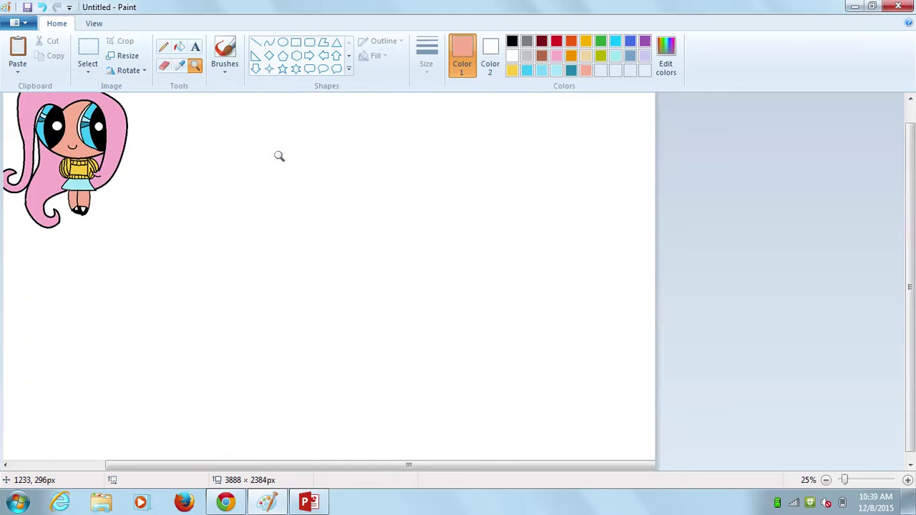
pyautogui.rightClick(268, 169)
pyautogui.click(88, 49)
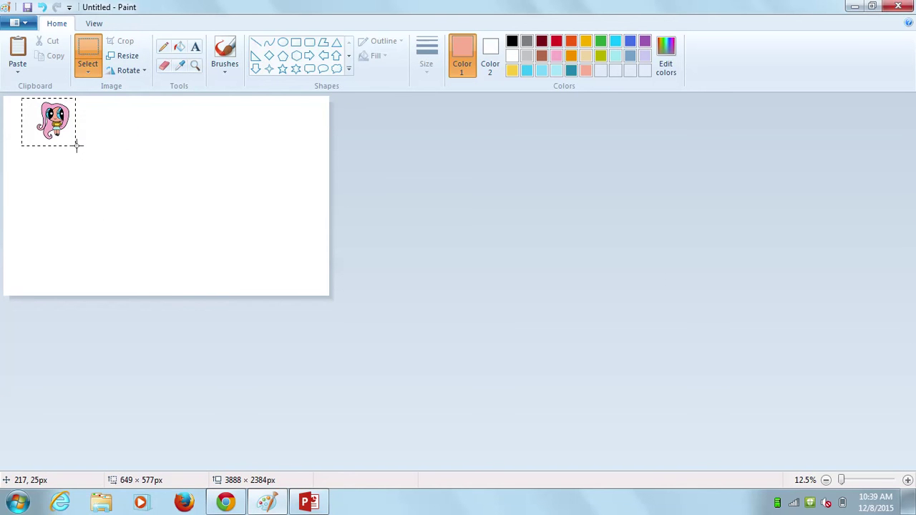
pyautogui.moveTo(77, 145); pyautogui.dragTo(236, 286)
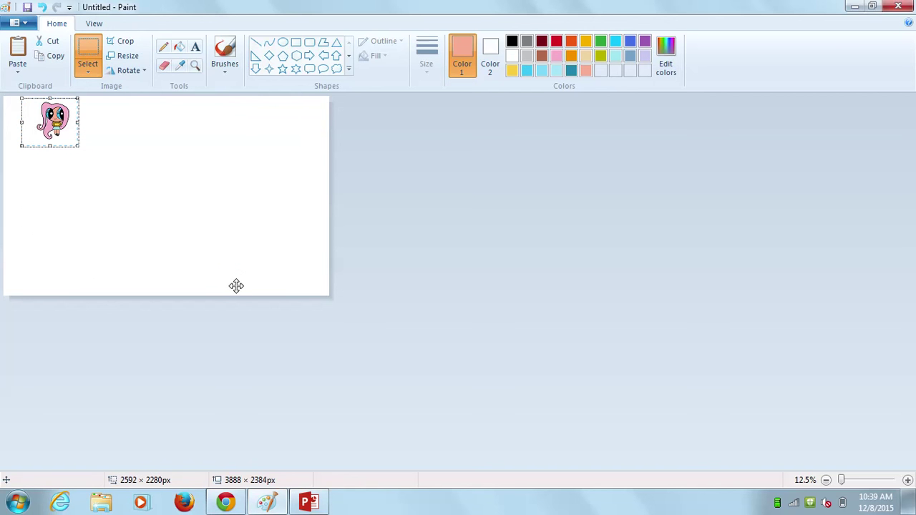
pyautogui.moveTo(247, 197); pyautogui.dragTo(250, 194)
# - Zoom to 25% and preview the finished drawing in full screen, returning to the normal window
pyautogui.click(196, 65)
pyautogui.click(223, 117)
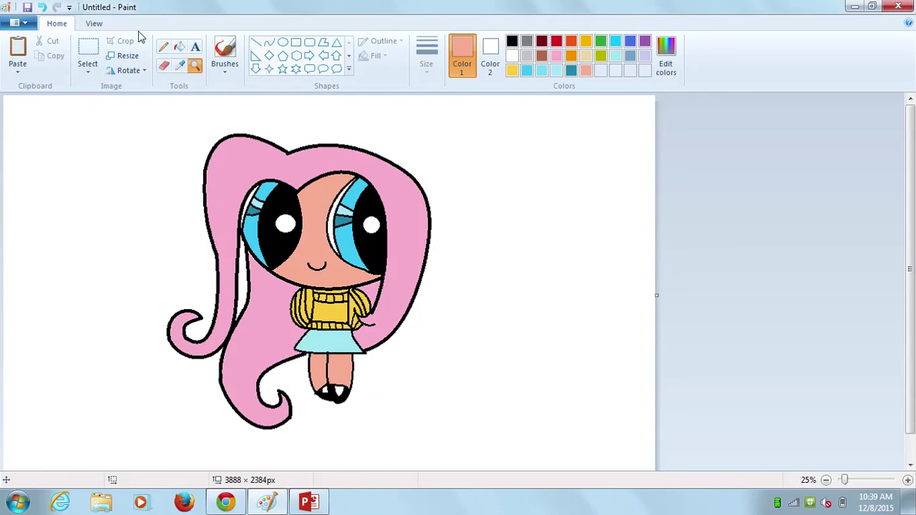
pyautogui.click(94, 23)
pyautogui.click(174, 54)
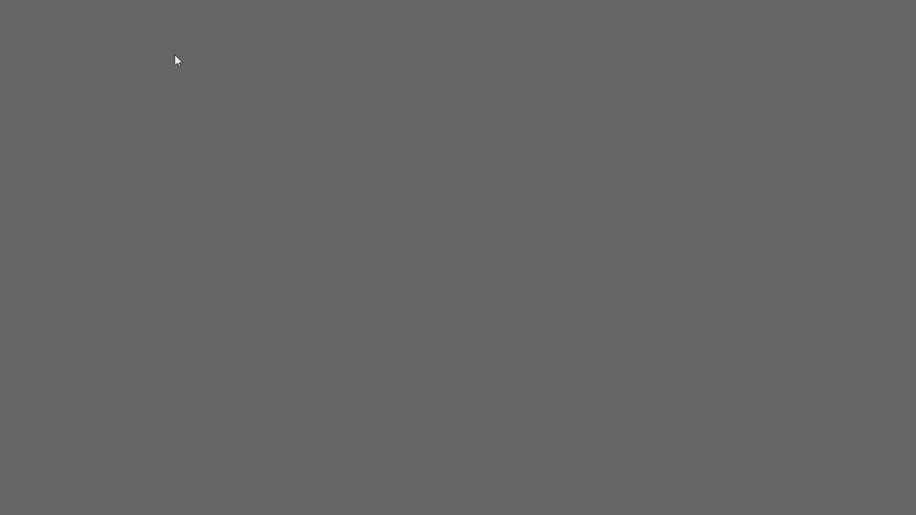
pyautogui.click(621, 158)
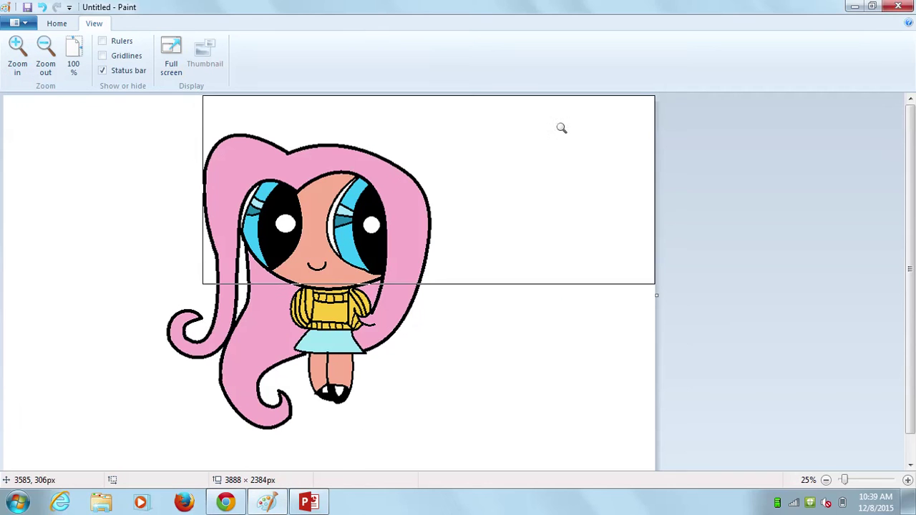